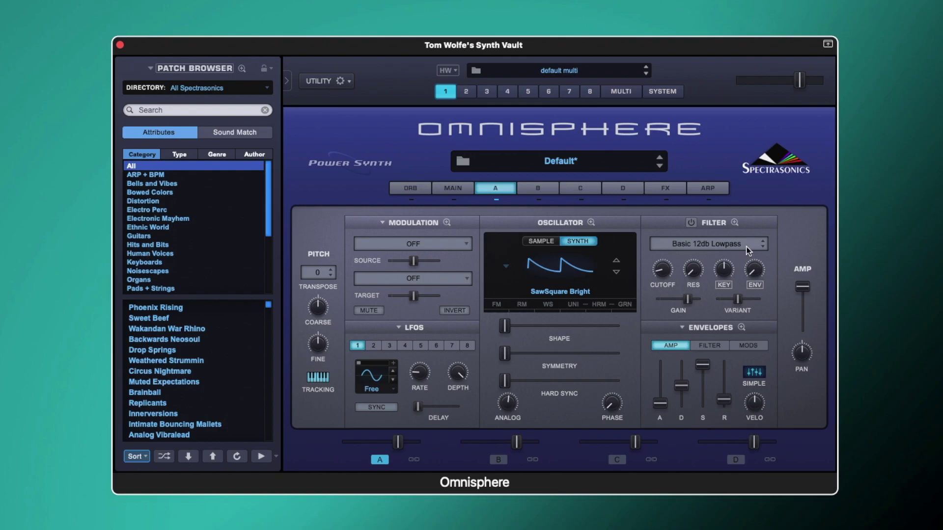
Enable the filter, open its zoom view and review Filter 1's available types, keeping LPF UVI 2
click(734, 222)
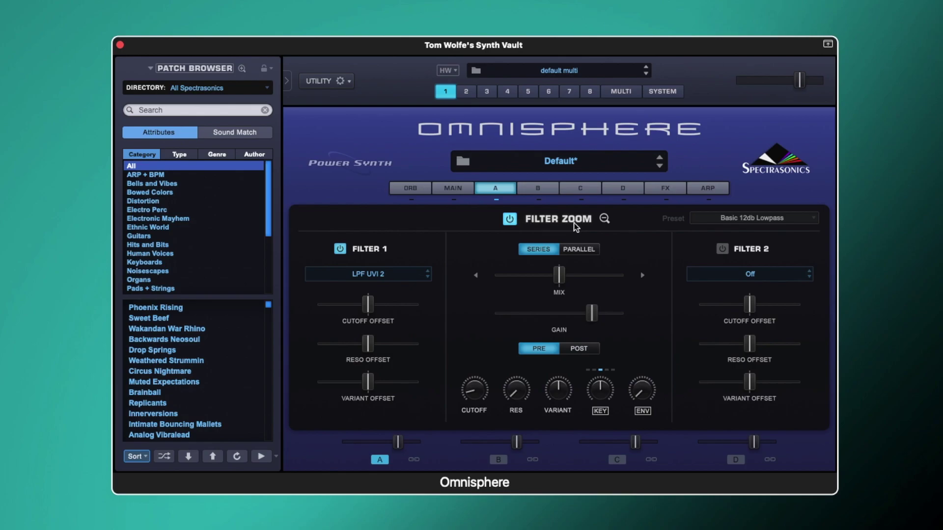
click(604, 221)
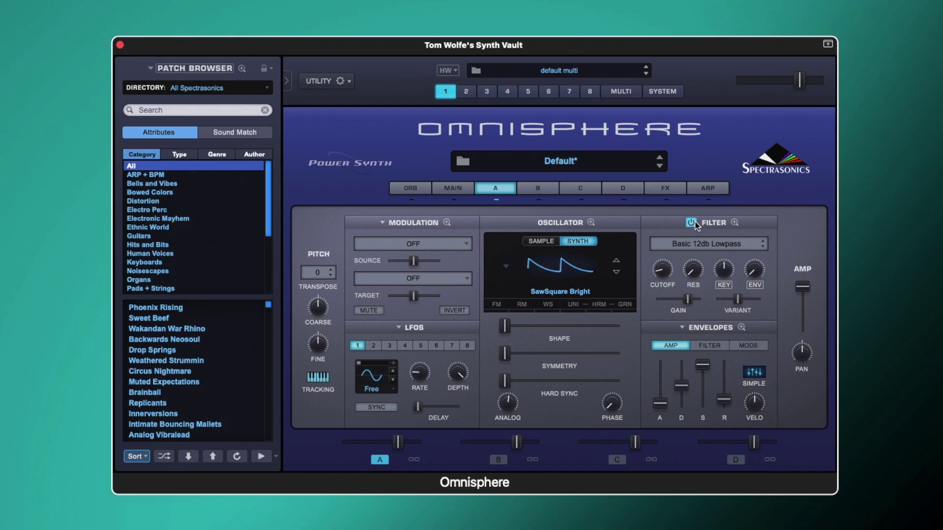
click(733, 223)
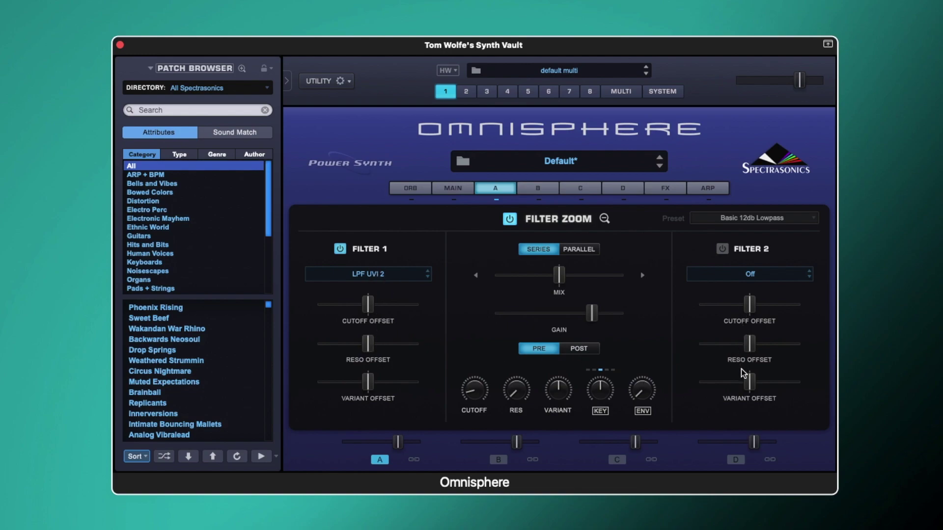
click(381, 275)
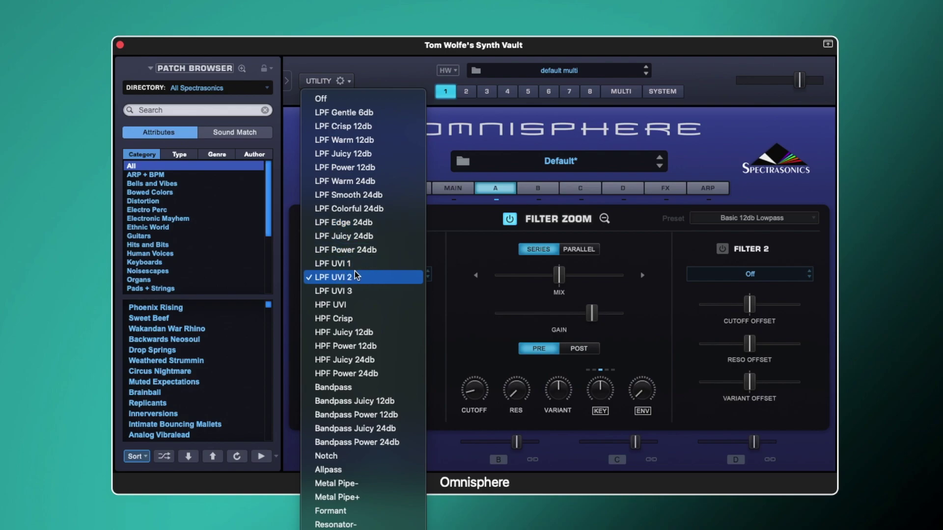
click(382, 275)
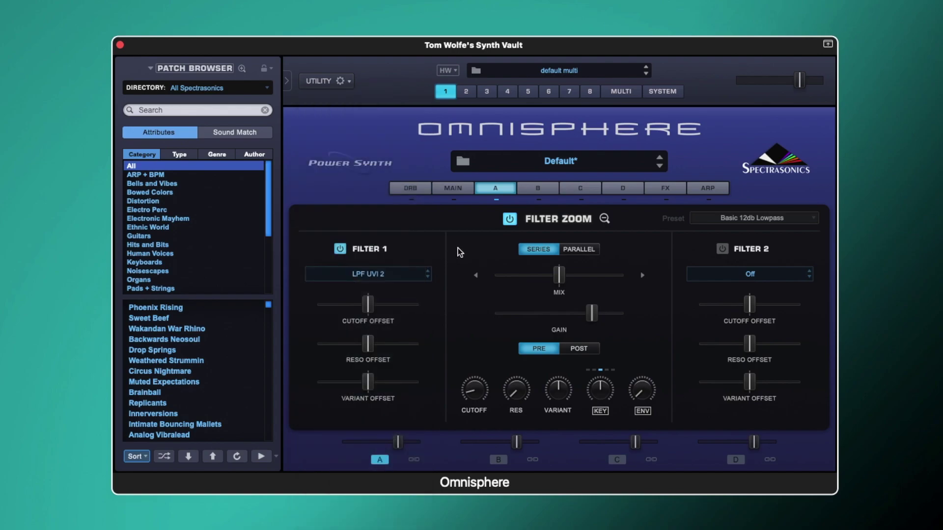
Compare the sound with the filter bypassed and active, and adjust its cutoff and resonance
click(513, 220)
click(511, 219)
drag(479, 387, 523, 434)
Set Filter 2's type to LPF Warm 24db
click(747, 275)
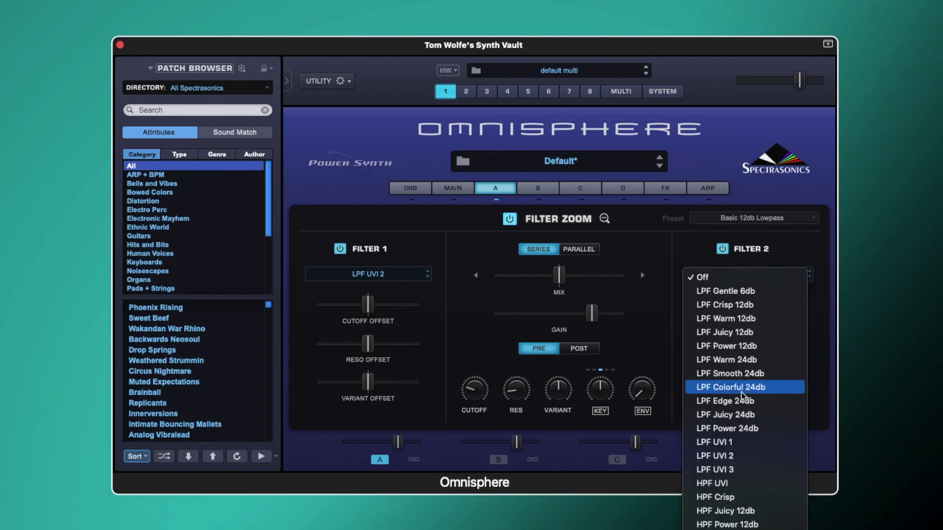
scroll(737, 496, down, 5)
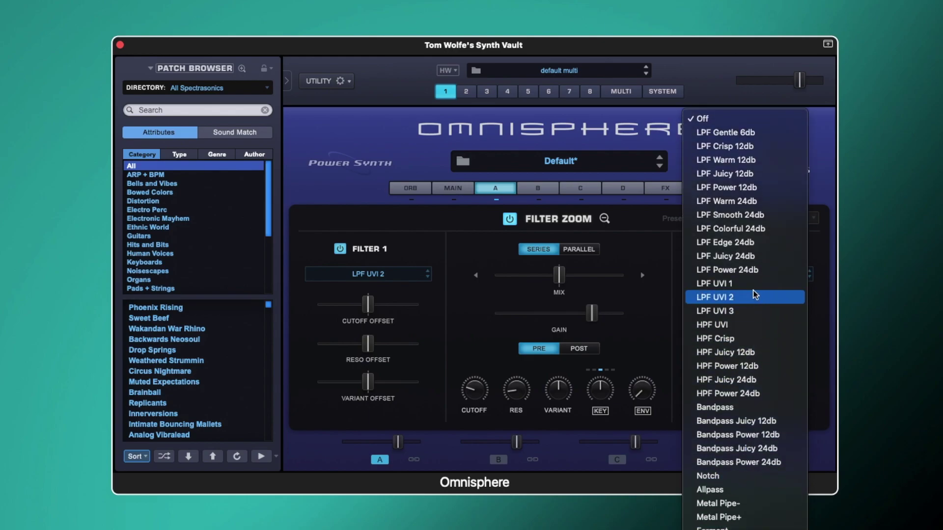
click(755, 202)
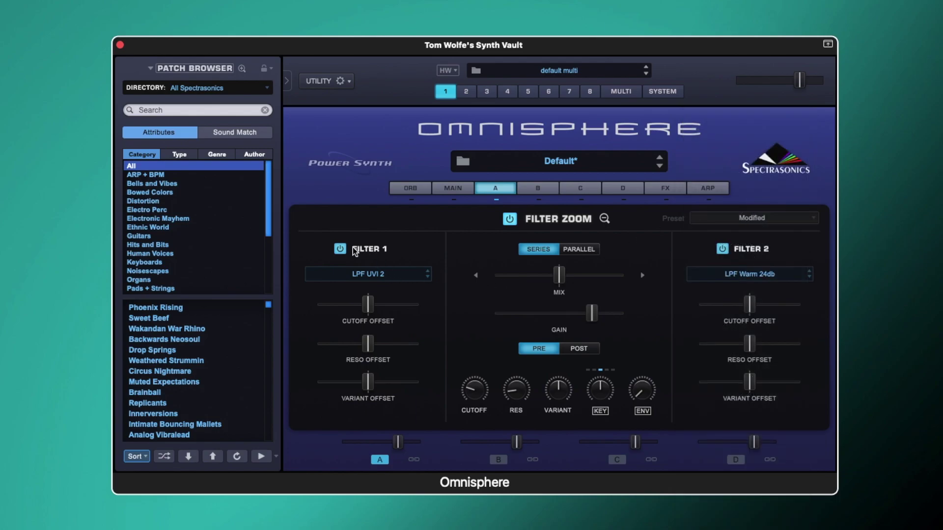
Audition each of the two filters alone by bypassing the other and sweeping the main cutoff
click(721, 248)
mouse_move(478, 390)
mouse_down()
mouse_move(475, 308)
mouse_move(490, 399)
mouse_up()
click(341, 250)
drag(471, 389, 476, 327)
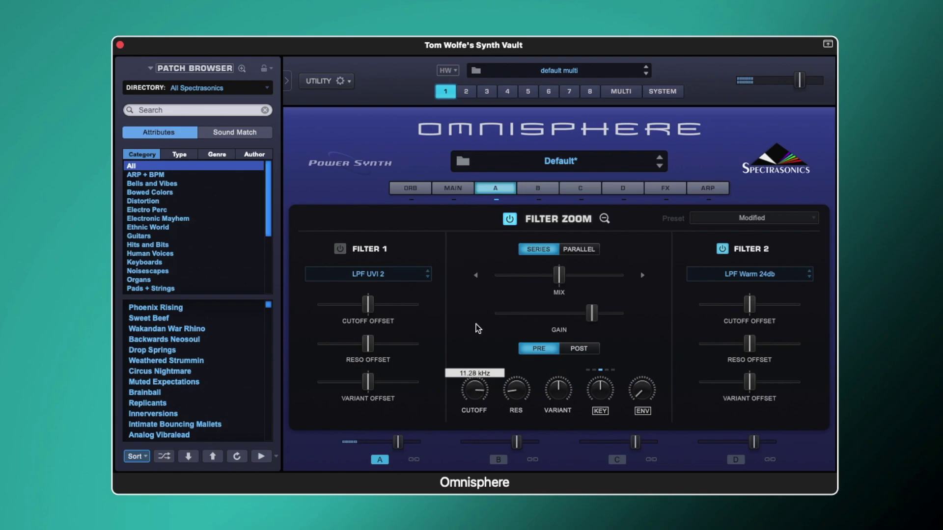
drag(485, 363, 495, 414)
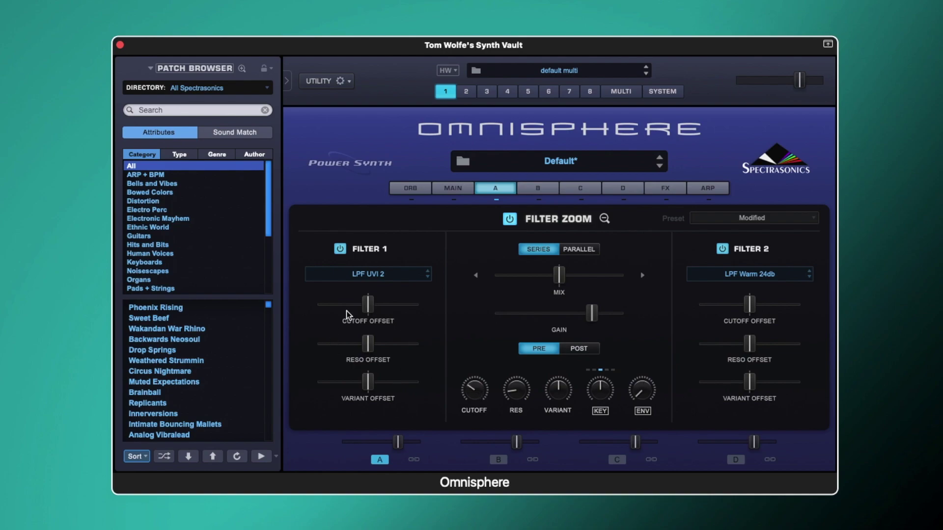
Try Filter 1's cutoff offset below and above centre, also with Filter 2 bypassed, and return it to centre
drag(366, 305, 349, 307)
drag(352, 305, 403, 305)
right_click(406, 305)
click(405, 306)
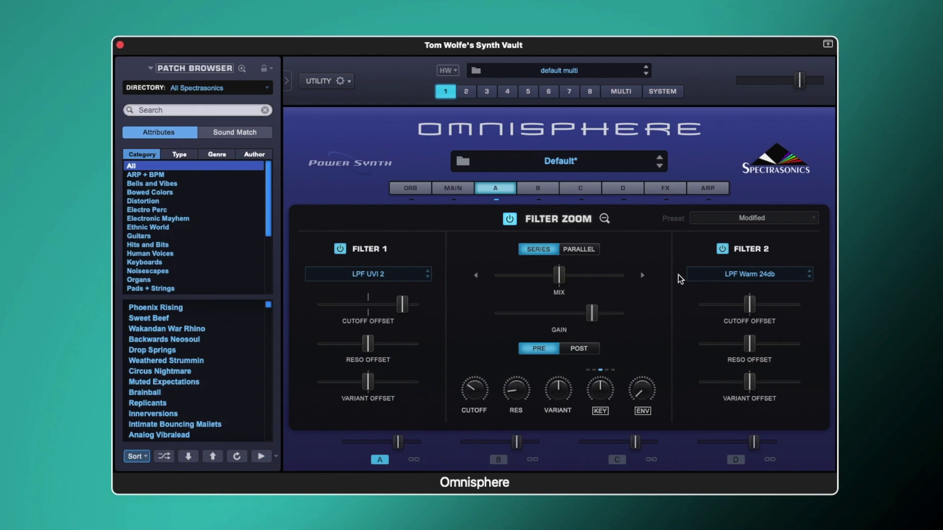
click(723, 249)
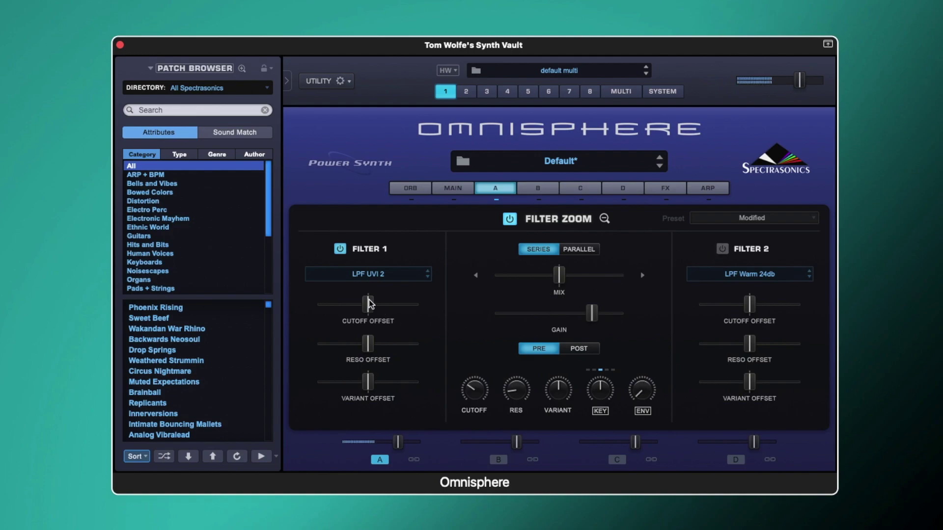
drag(367, 298, 358, 298)
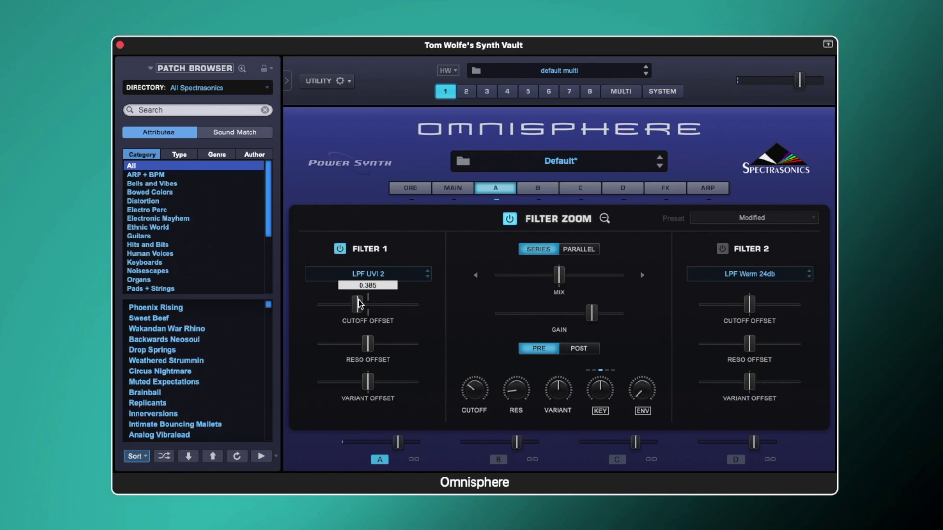
mouse_move(358, 298)
mouse_down()
mouse_move(404, 299)
mouse_move(370, 303)
mouse_up()
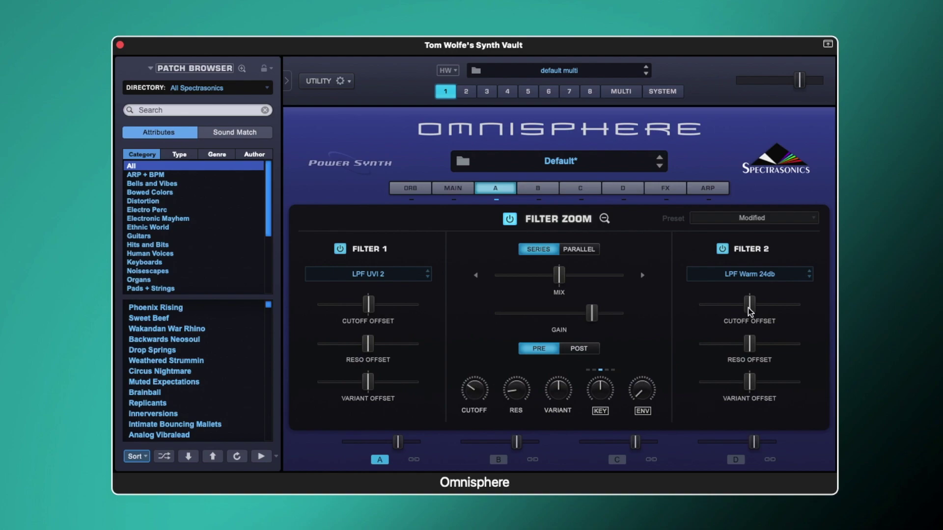
Offset Filter 1's cutoff down to about 0.46 and Filter 2's up to about 0.55, sweeping the main cutoff to compare
drag(368, 305, 361, 302)
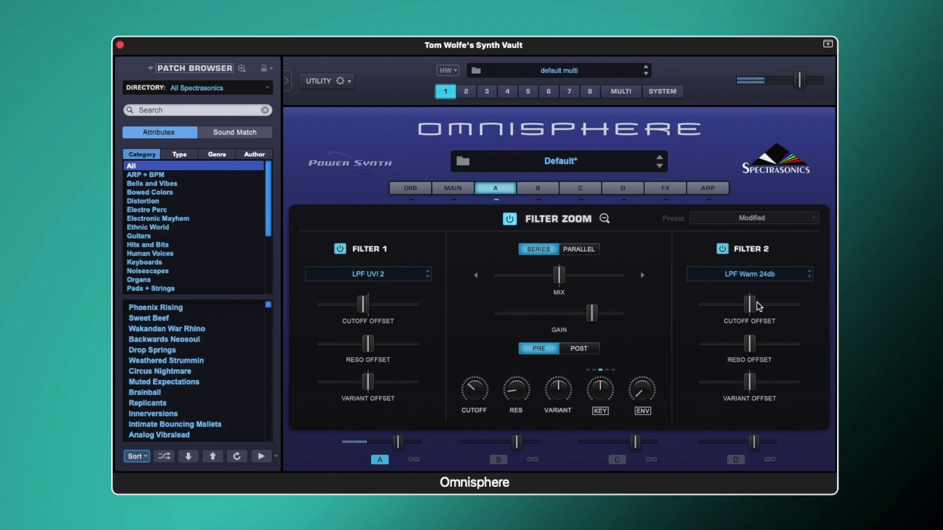
drag(749, 304, 769, 305)
click(476, 390)
mouse_move(473, 362)
mouse_down()
mouse_move(470, 305)
mouse_move(482, 357)
mouse_up()
click(772, 306)
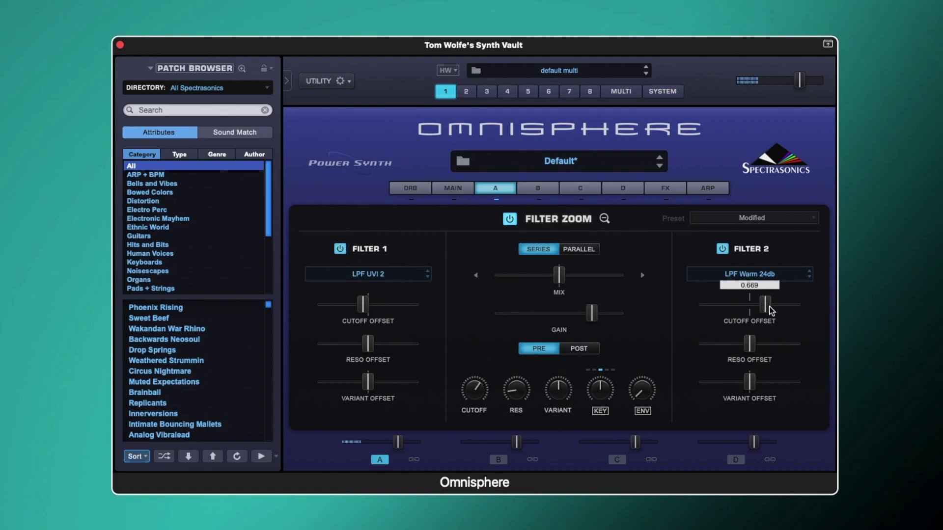
drag(760, 306, 757, 307)
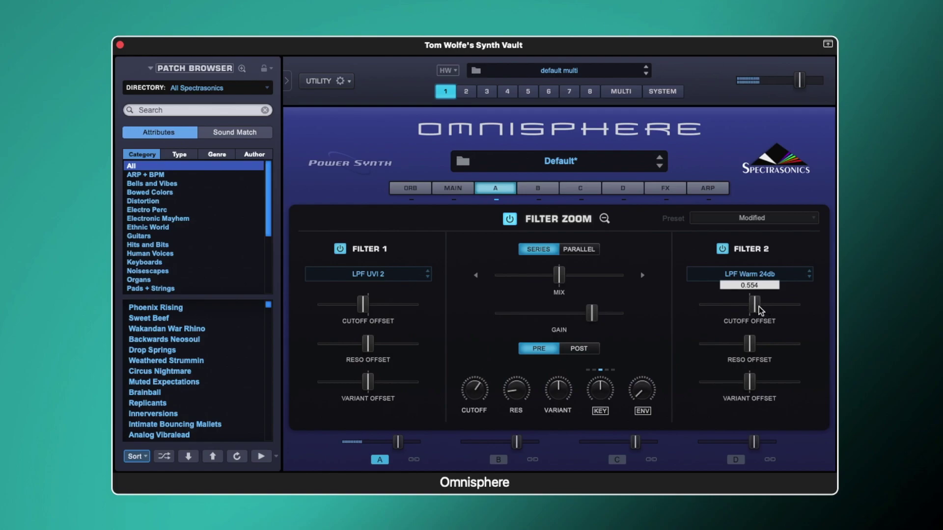
click(363, 308)
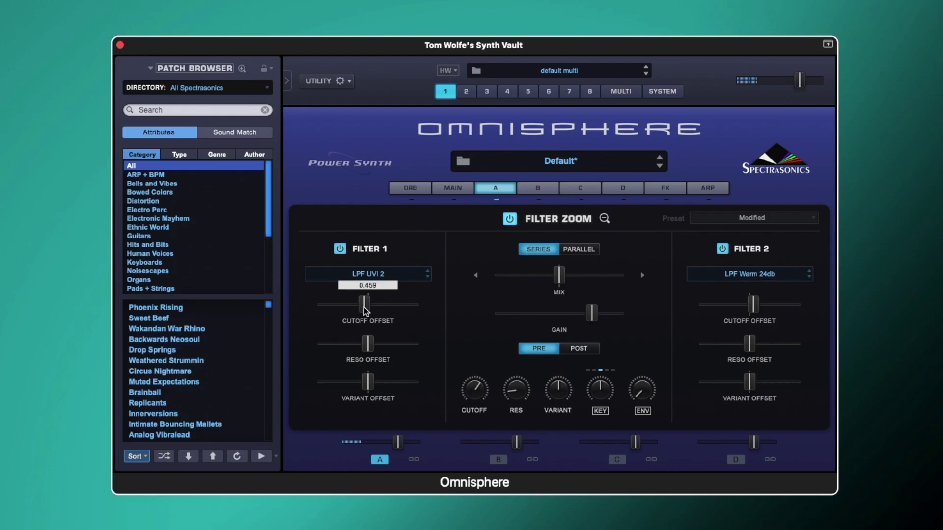
drag(363, 308, 365, 307)
drag(469, 388, 464, 414)
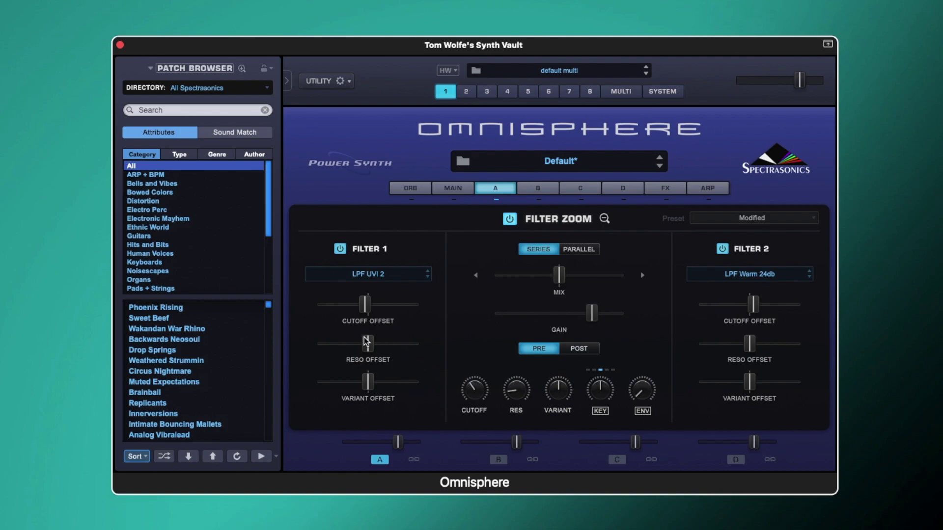
Try opposite resonance offsets, ending with Filter 1 below and Filter 2 above centre, while sweeping the main cutoff
drag(369, 343, 403, 348)
drag(476, 386, 479, 388)
drag(752, 345, 742, 345)
mouse_move(480, 390)
mouse_down()
mouse_move(476, 298)
mouse_move(488, 385)
mouse_up()
drag(400, 344, 335, 343)
drag(740, 344, 765, 345)
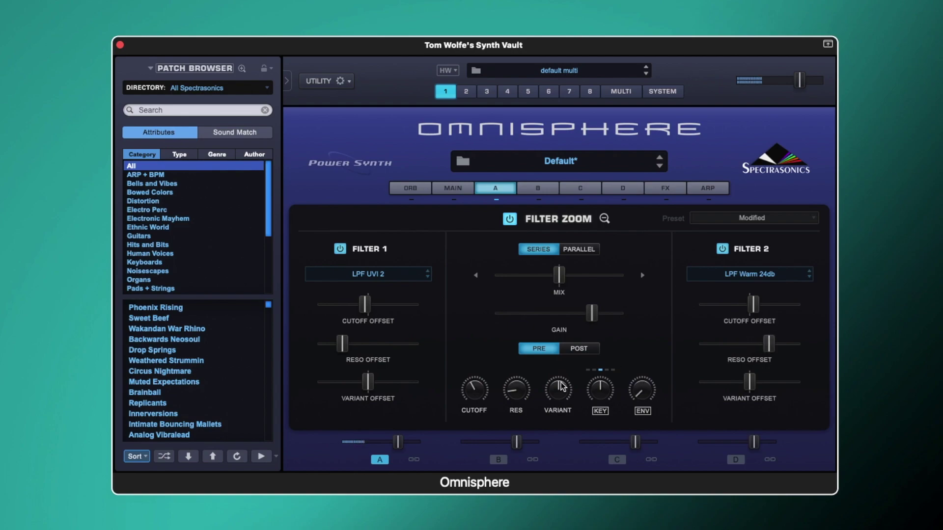
drag(473, 380, 482, 405)
Leave and reopen the filter zoom view, and sweep the main Variant control up and down, leaving it above centre
click(604, 219)
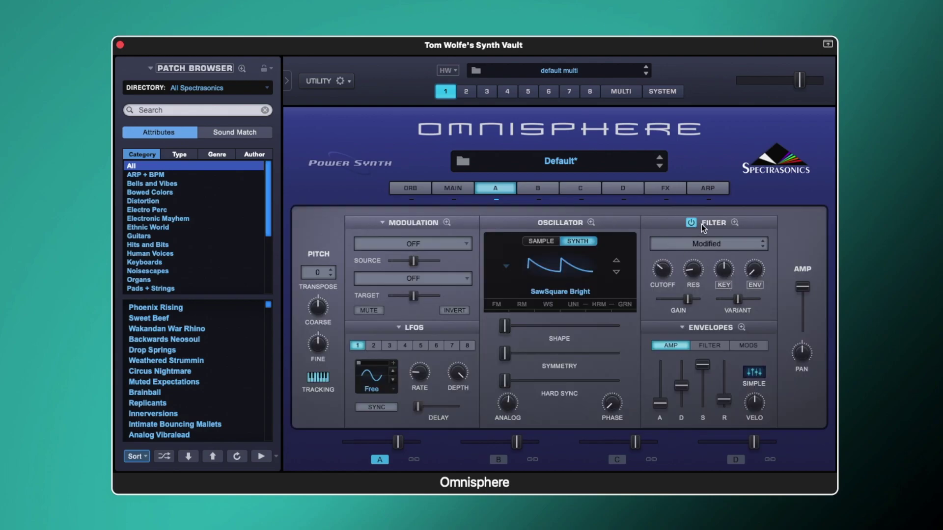
click(735, 222)
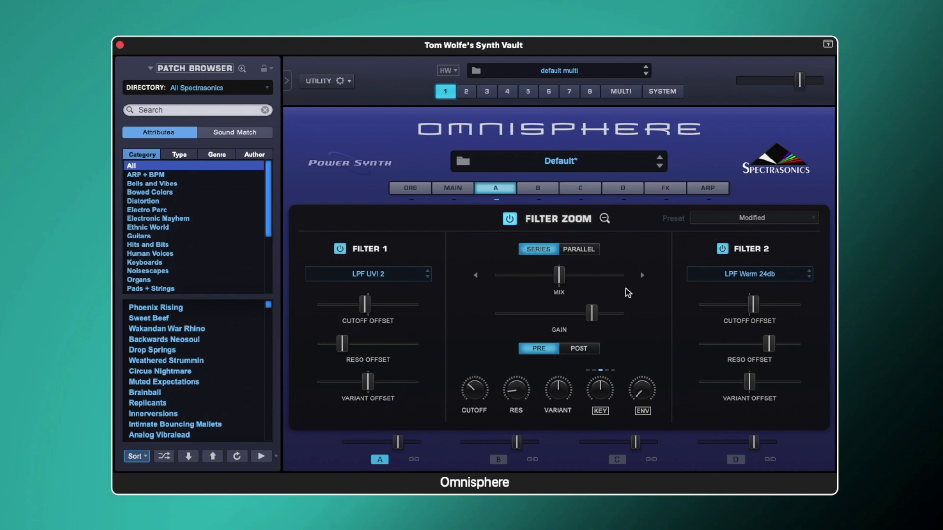
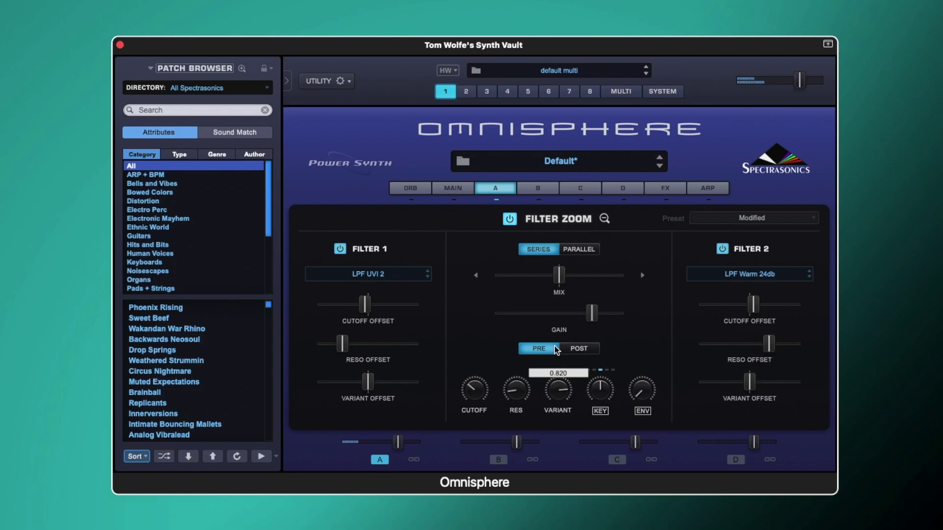
drag(557, 348, 557, 390)
drag(554, 408, 556, 388)
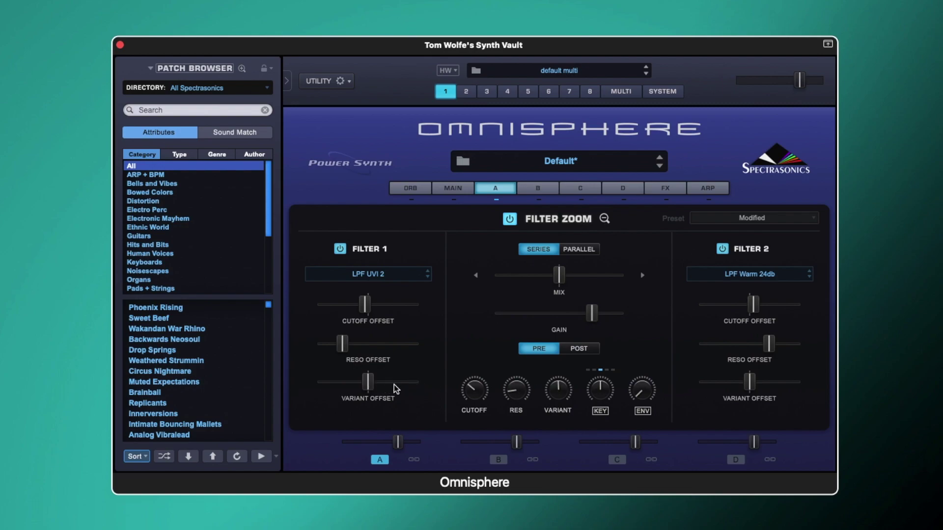
drag(555, 389, 556, 359)
Offset Filter 2's variant below centre and Filter 1's variant above centre
mouse_move(743, 385)
mouse_down()
mouse_move(730, 383)
mouse_move(776, 383)
mouse_move(738, 382)
mouse_up()
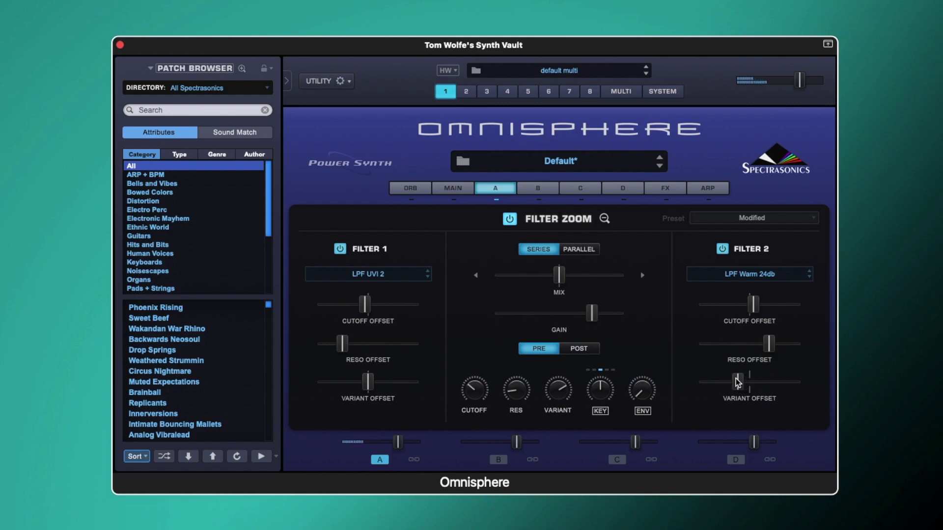
drag(367, 382, 346, 370)
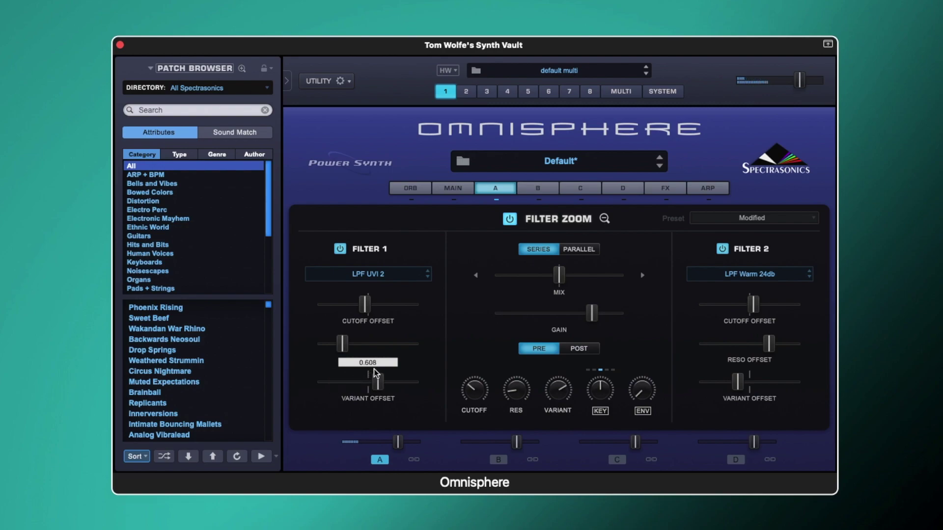
drag(379, 368, 381, 368)
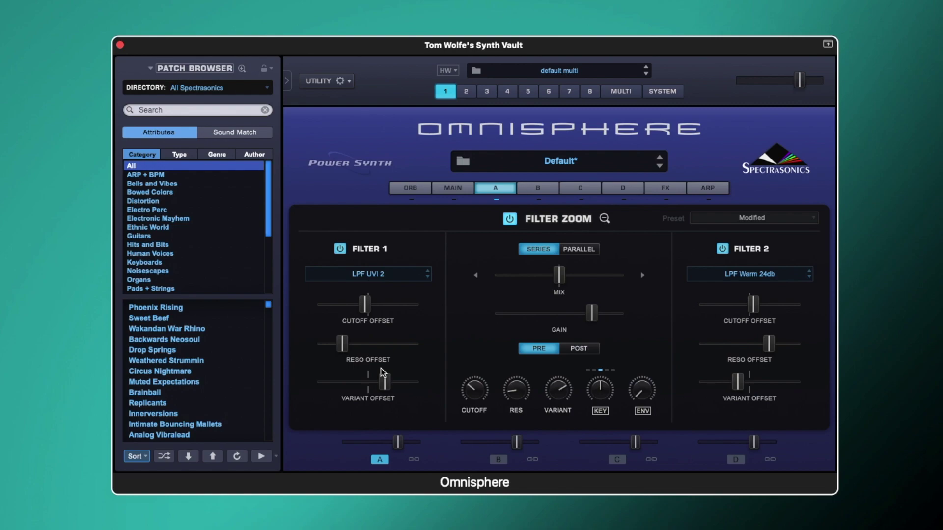
Reset the cutoff, resonance and variant offsets of both filters to their default values
right_click(385, 377)
click(385, 378)
right_click(342, 344)
click(353, 351)
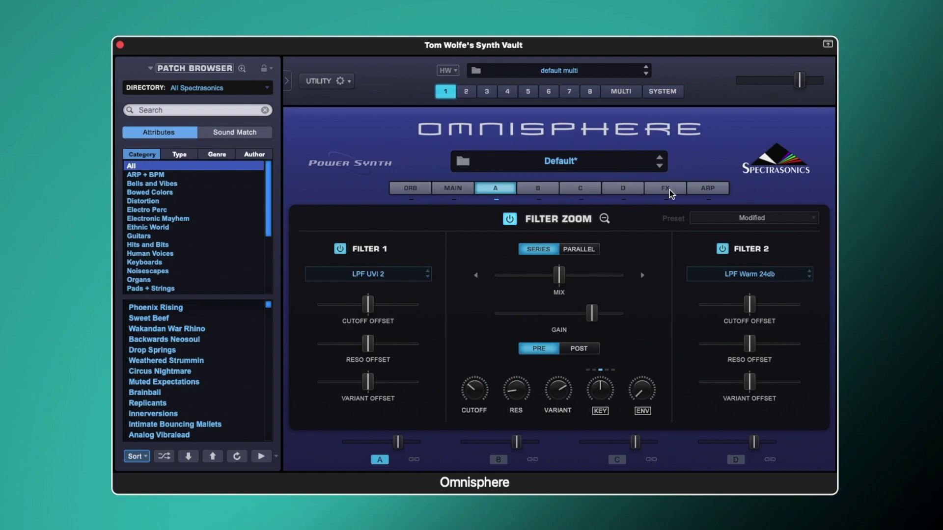
Switch the filter routing to Parallel and set Filter 2's type to HPF UVI
click(581, 248)
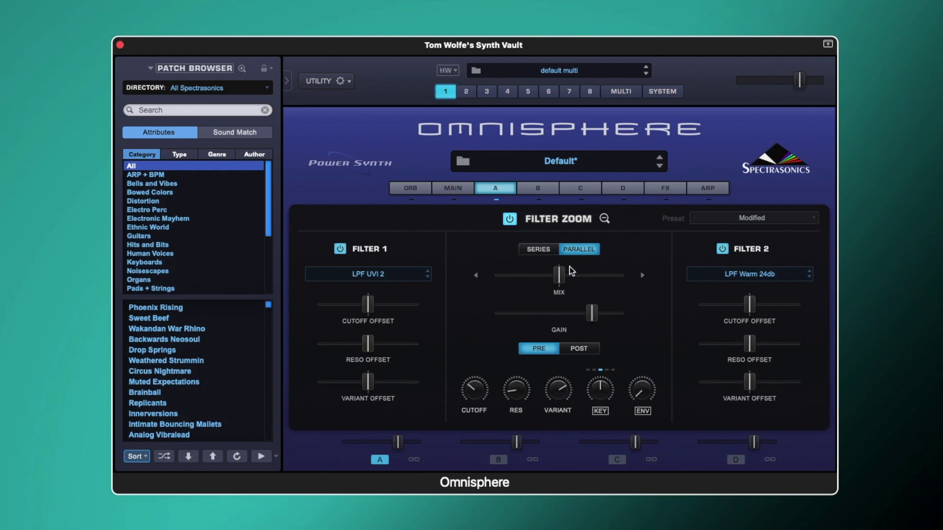
click(543, 251)
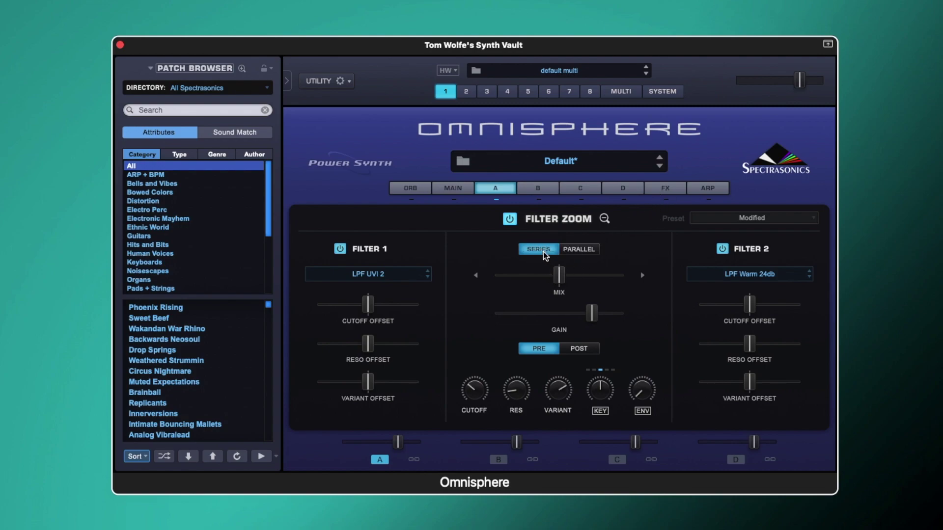
click(576, 250)
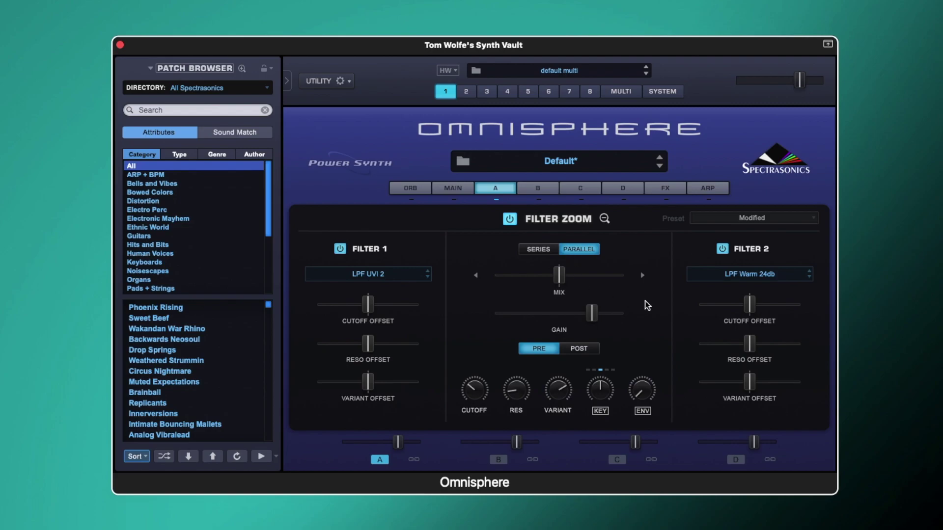
click(738, 275)
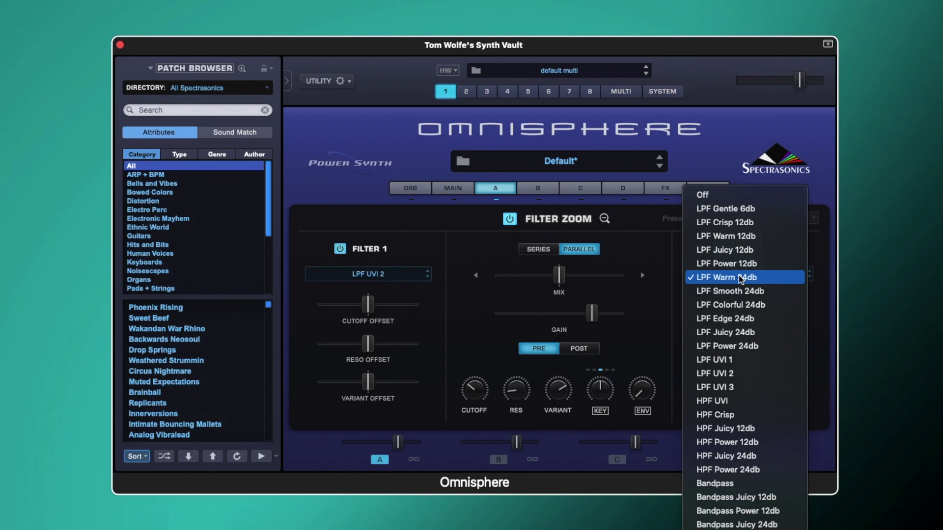
click(724, 399)
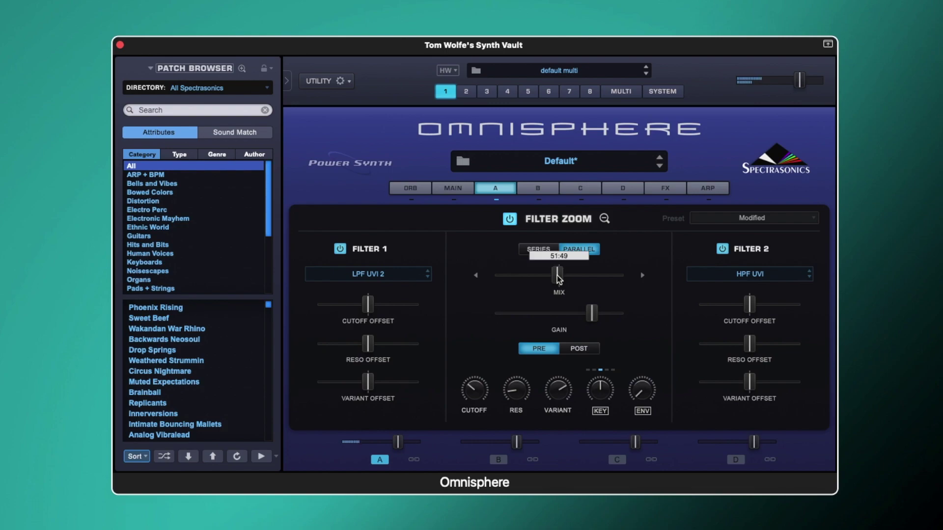
Move the filter mix almost fully to the Filter 1 side and reset the main Variant control to its default
drag(557, 275, 490, 276)
right_click(554, 389)
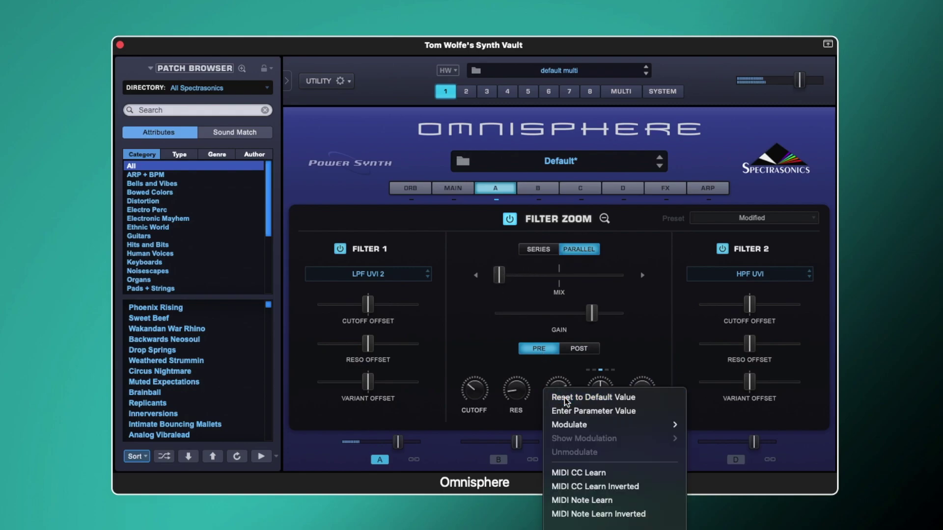
click(565, 398)
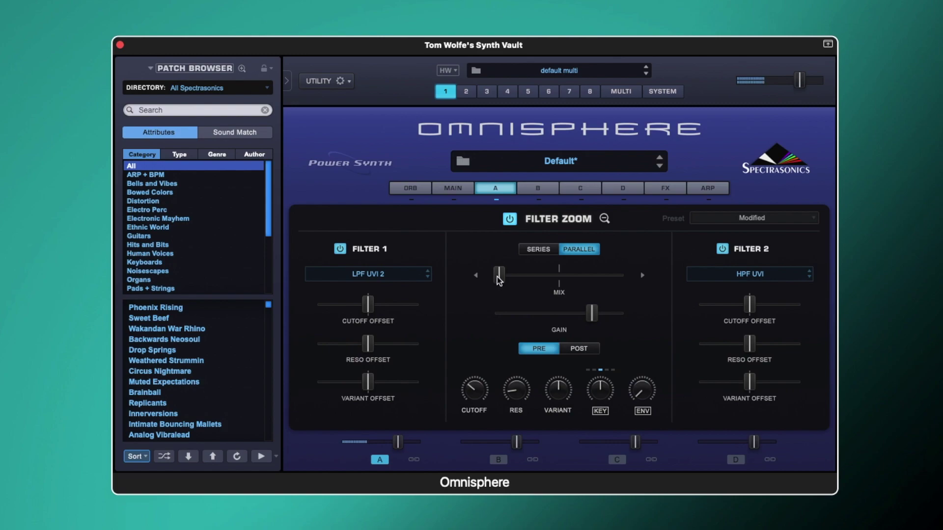
Audition Filter 2 with the mix fully on its side, lower its resonance offset below centre, and move the mix slightly toward Filter 1
drag(497, 277, 631, 284)
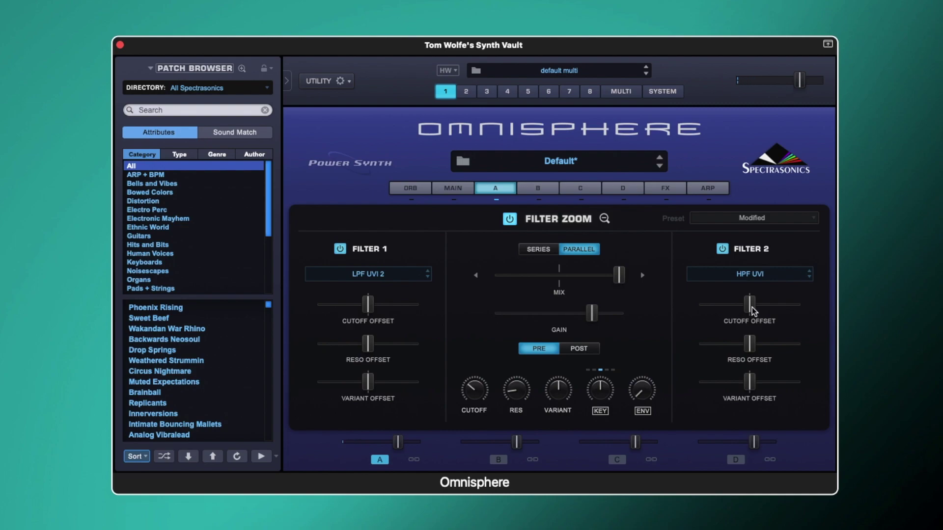
mouse_move(753, 307)
mouse_down()
mouse_move(760, 306)
mouse_move(749, 307)
mouse_up()
drag(748, 346, 735, 345)
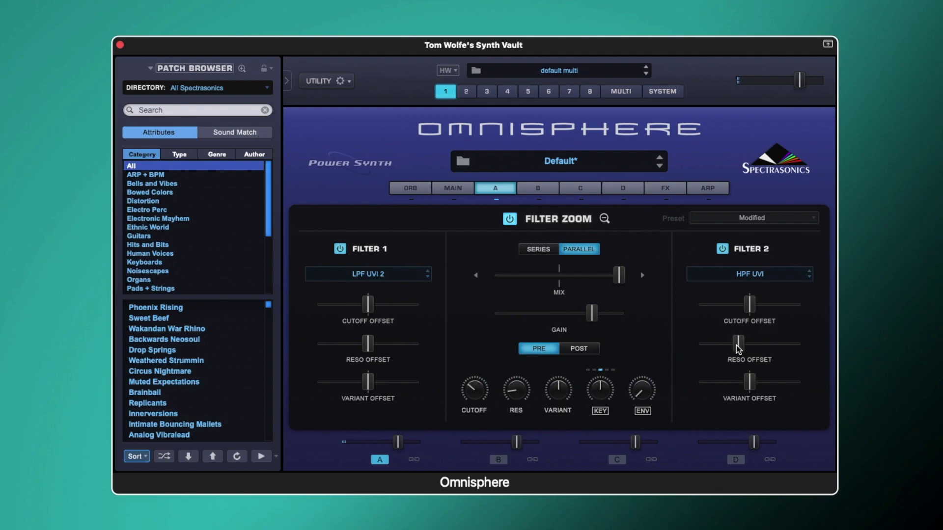
drag(619, 275, 540, 268)
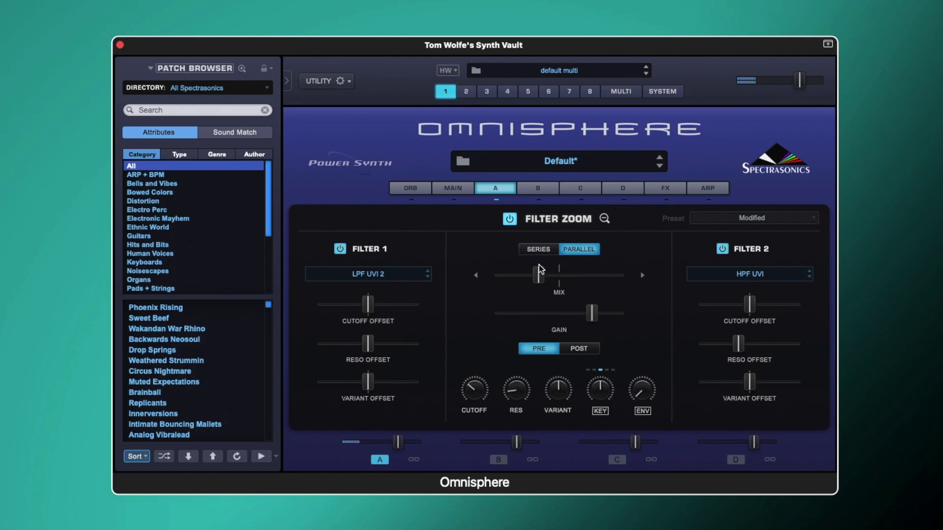
Raise Filter 1's cutoff offset slightly above centre and sweep the main Cutoff, leaving it at a lower setting
click(361, 305)
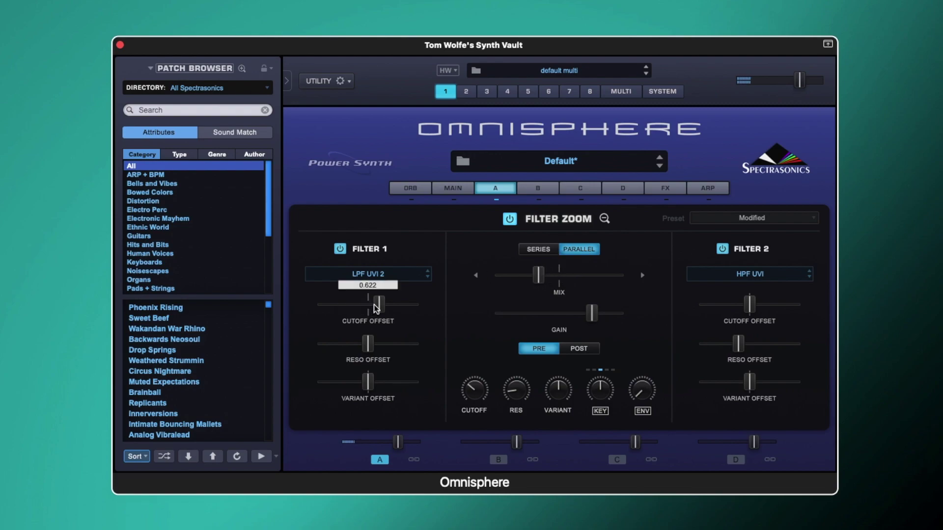
drag(373, 305, 371, 305)
click(477, 390)
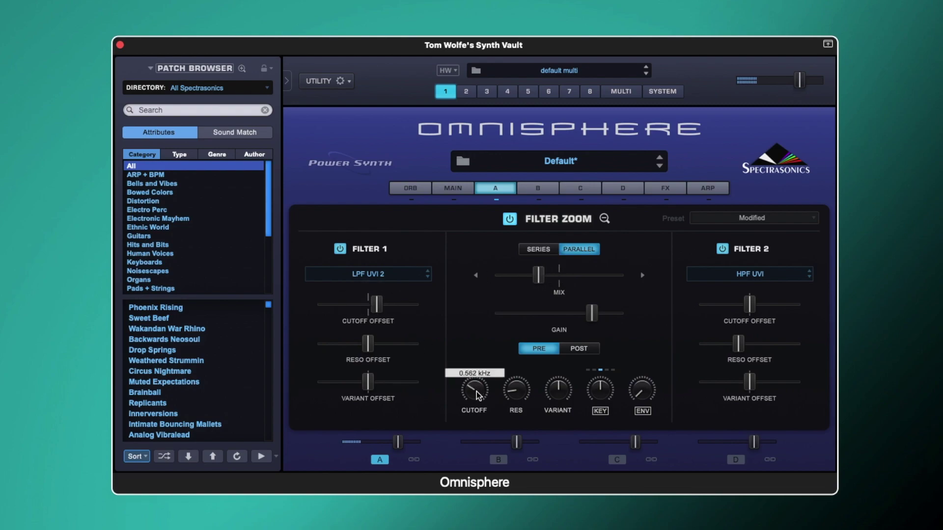
mouse_move(474, 398)
mouse_down()
mouse_move(474, 425)
mouse_move(470, 403)
mouse_up()
drag(464, 351, 481, 363)
drag(485, 395, 485, 403)
Set Filter 2's type to LPF Edge 24db and lower its cutoff offset to about 0.39 while sweeping the main Cutoff
click(771, 272)
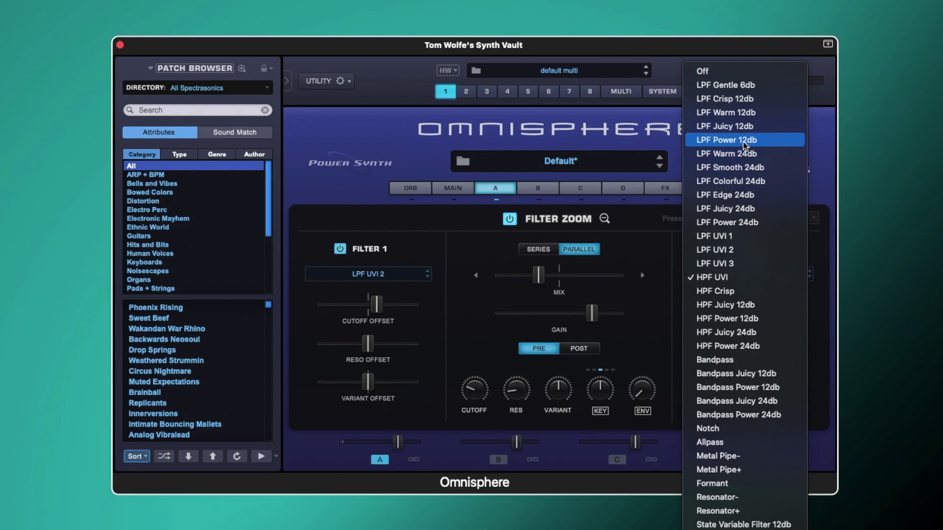
click(711, 195)
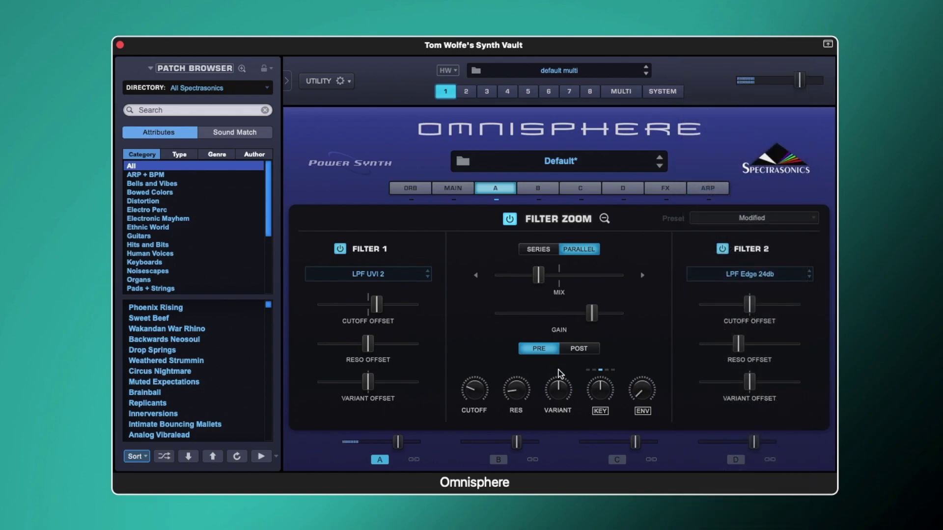
drag(469, 394, 473, 414)
mouse_move(749, 310)
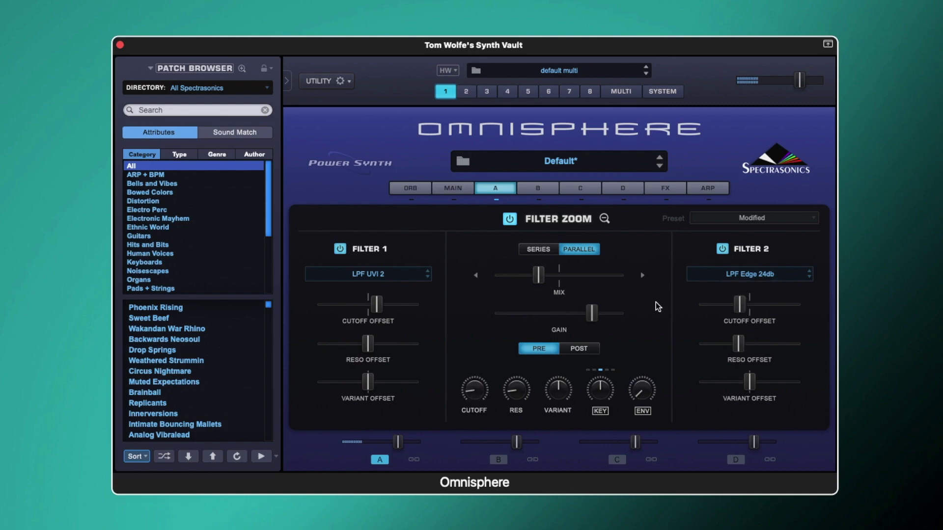
Move the filter mix toward Filter 2 and bring Filter 1's cutoff offset closer to centre
drag(549, 275, 599, 278)
drag(376, 304, 371, 304)
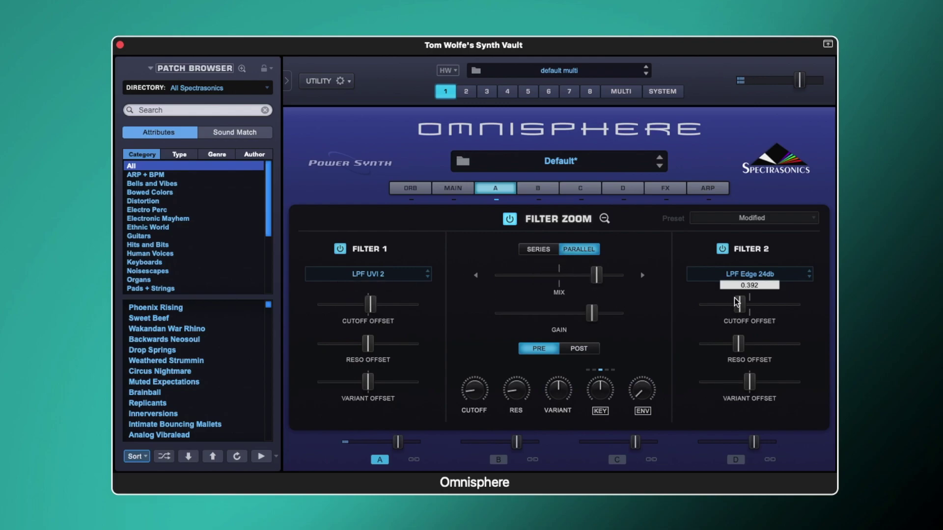
Raise Filter 2's cutoff and resonance offsets above centre
drag(738, 305, 751, 303)
drag(740, 346, 767, 345)
drag(756, 306, 761, 310)
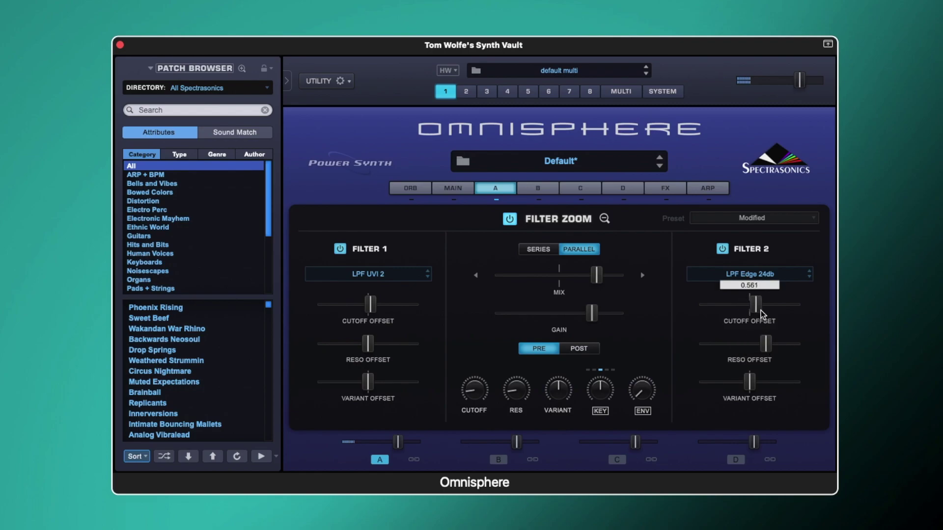
Sweep the mix to about 83:17 and back toward Filter 2, and raise the main Variant above its centre
drag(606, 270, 587, 274)
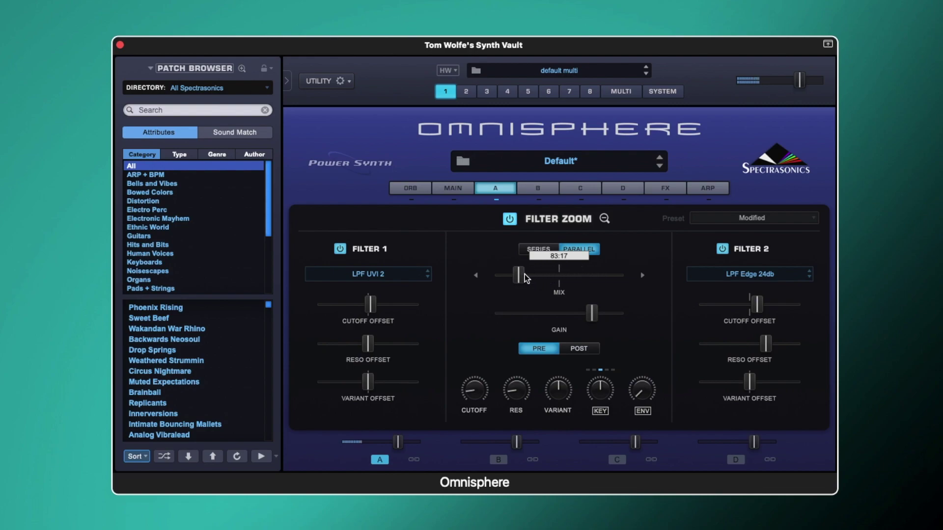
drag(525, 276, 600, 273)
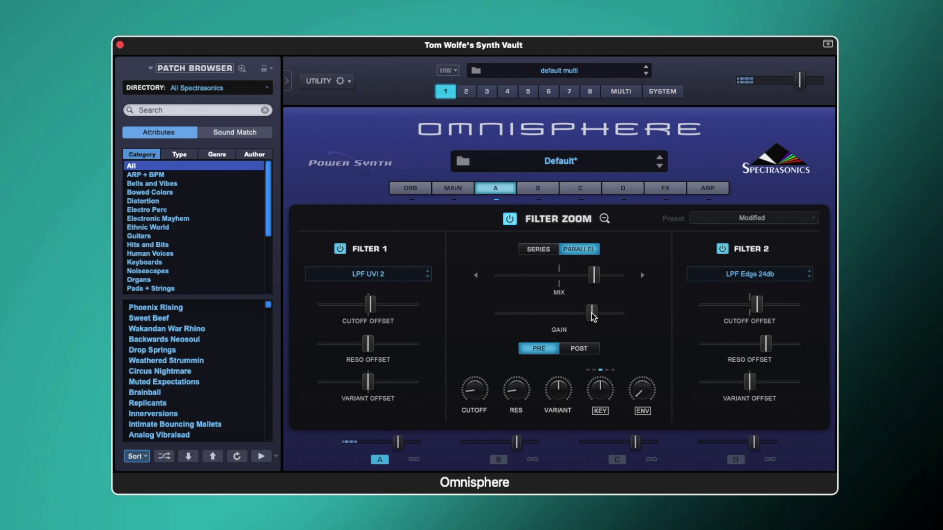
drag(550, 389, 545, 374)
Offset Filter 2's variant below centre and Filter 1's variant slightly above centre, fine-tuning both cutoff offsets
drag(745, 304, 755, 304)
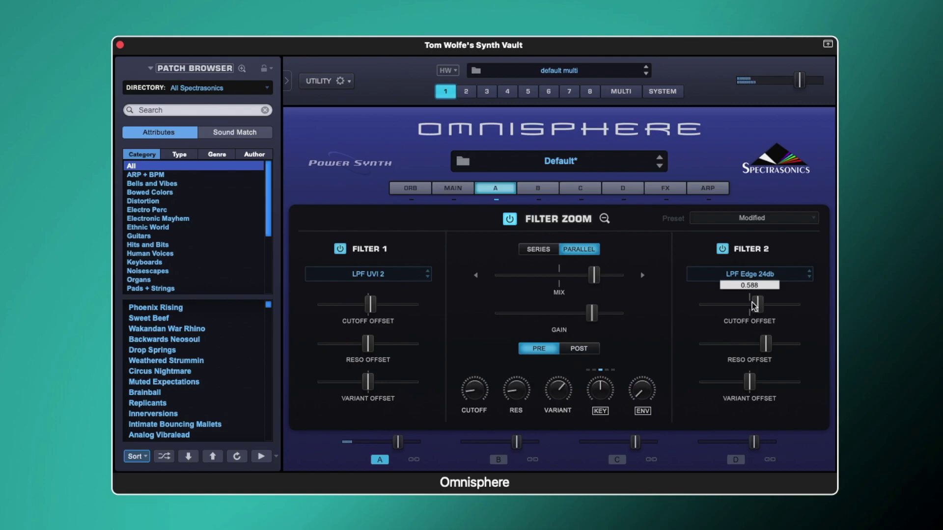
drag(750, 388, 751, 384)
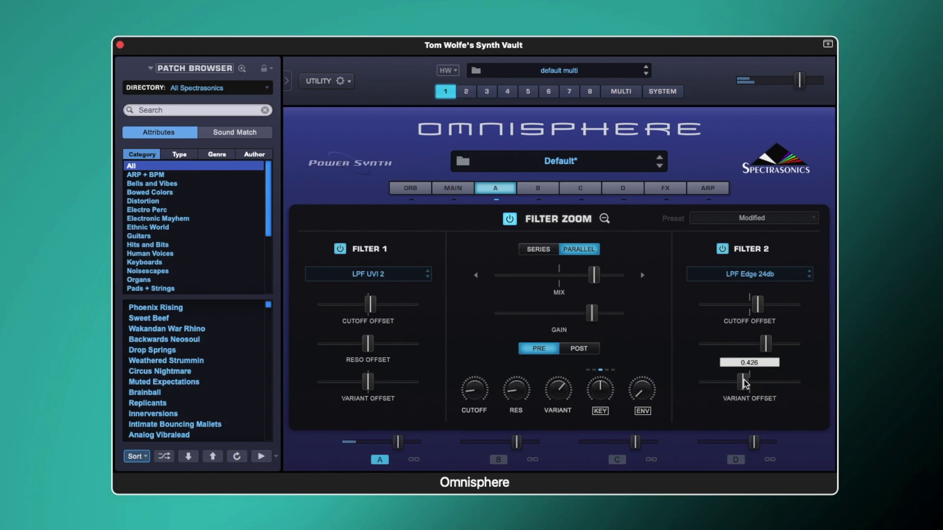
drag(370, 302, 370, 302)
click(370, 374)
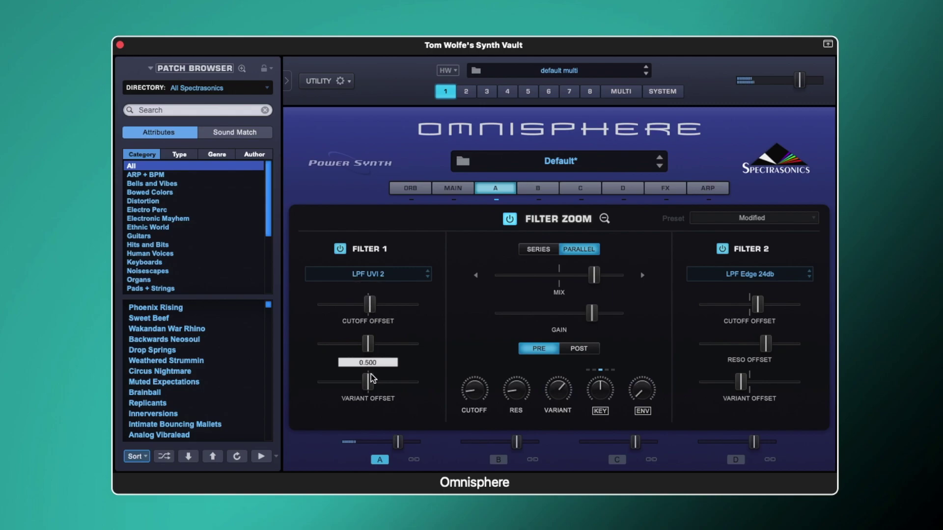
drag(370, 374, 378, 373)
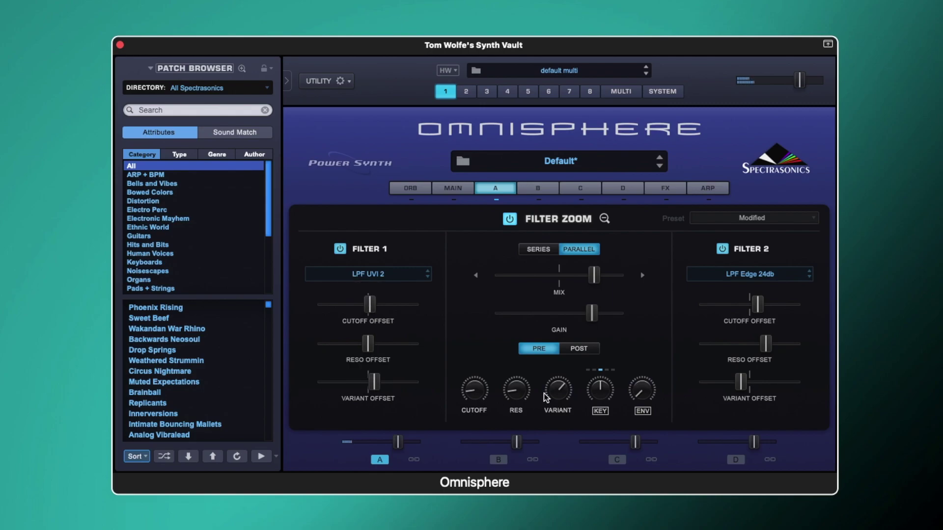
Raise the main Variant further and settle the filter mix slightly toward the Filter 2 side
drag(543, 389, 551, 378)
click(591, 280)
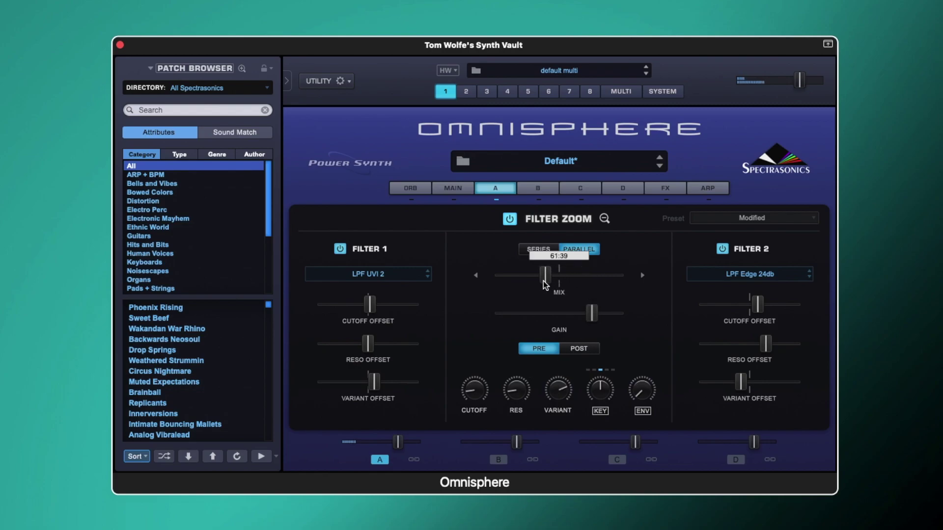
drag(568, 281, 571, 281)
Lower Filter 1's variant offset below centre, raise its resonance offset above centre, and sweep the main Cutoff
click(374, 381)
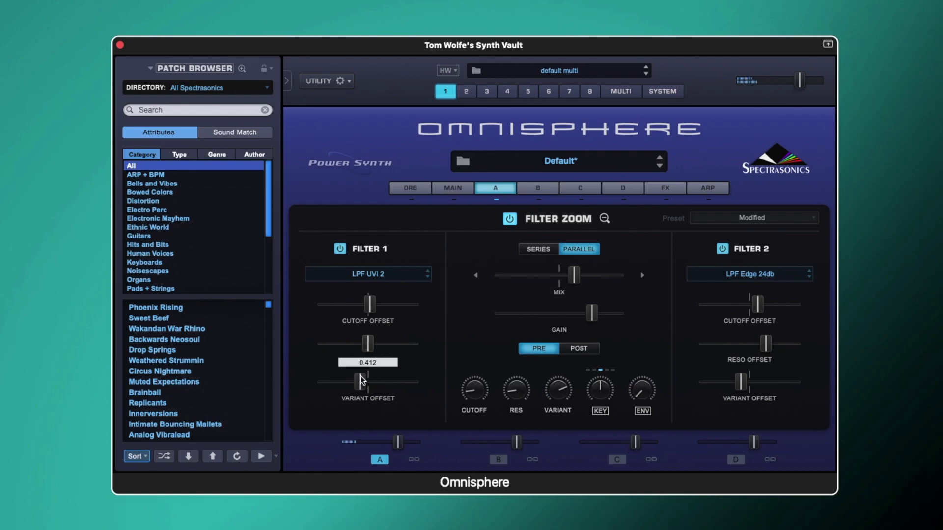
drag(360, 376, 357, 376)
click(373, 305)
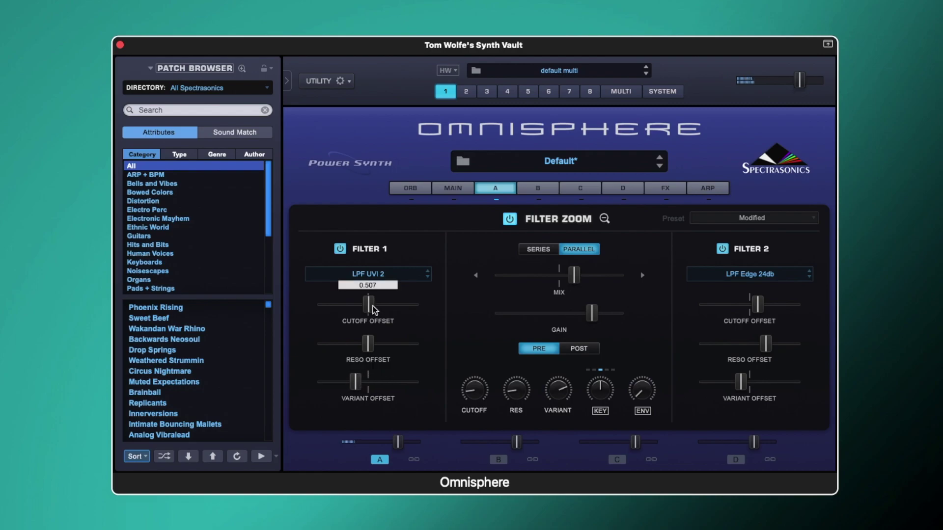
drag(373, 344, 387, 338)
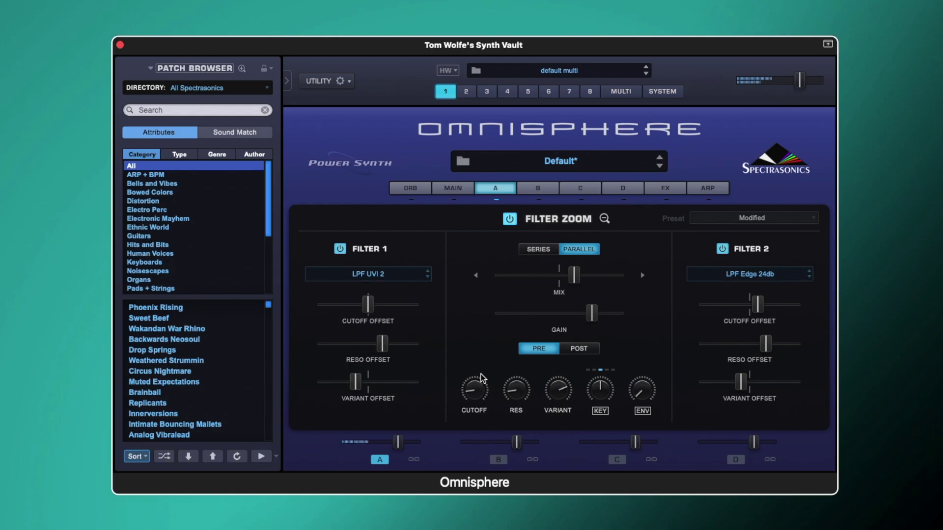
mouse_move(481, 374)
mouse_down()
mouse_move(476, 382)
mouse_move(461, 267)
mouse_move(478, 382)
mouse_up()
Compare the Post and Pre gain positions, raise the gain to maximum in Pre, and sweep the main Cutoff
click(595, 352)
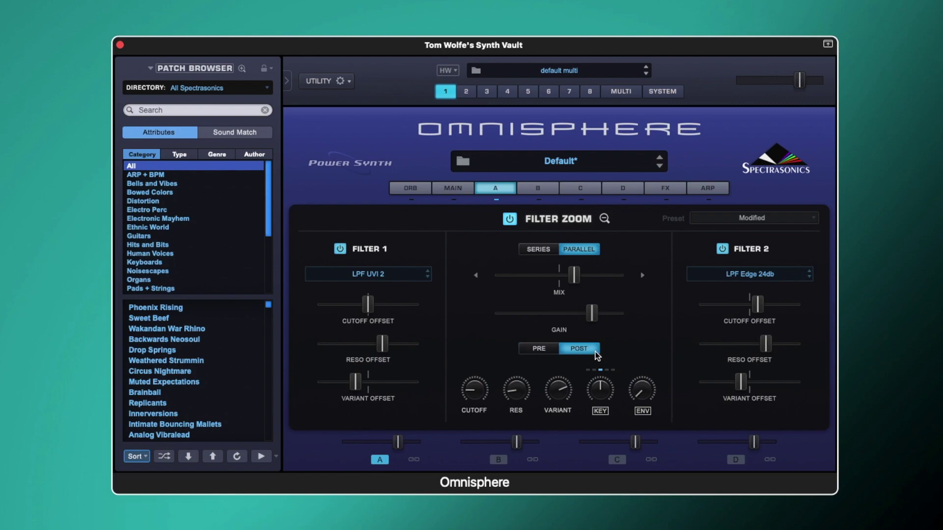
click(548, 349)
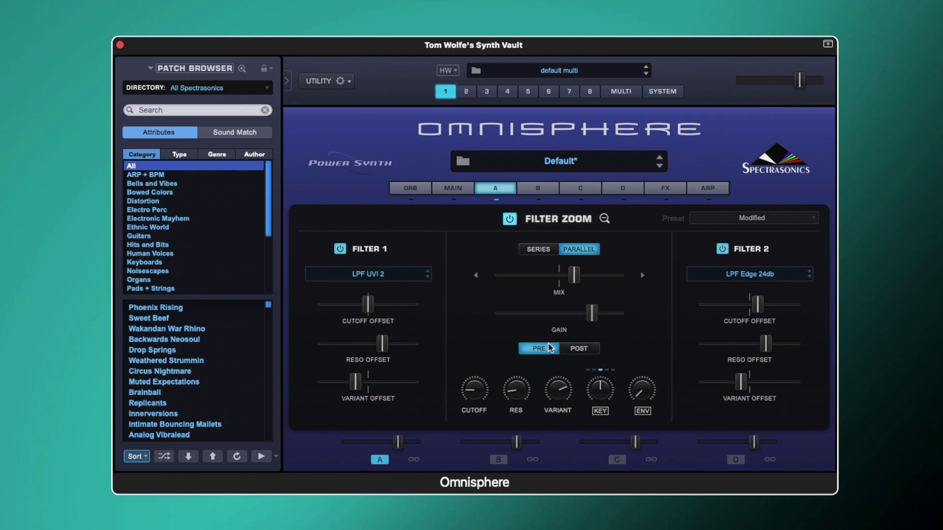
drag(591, 315, 685, 316)
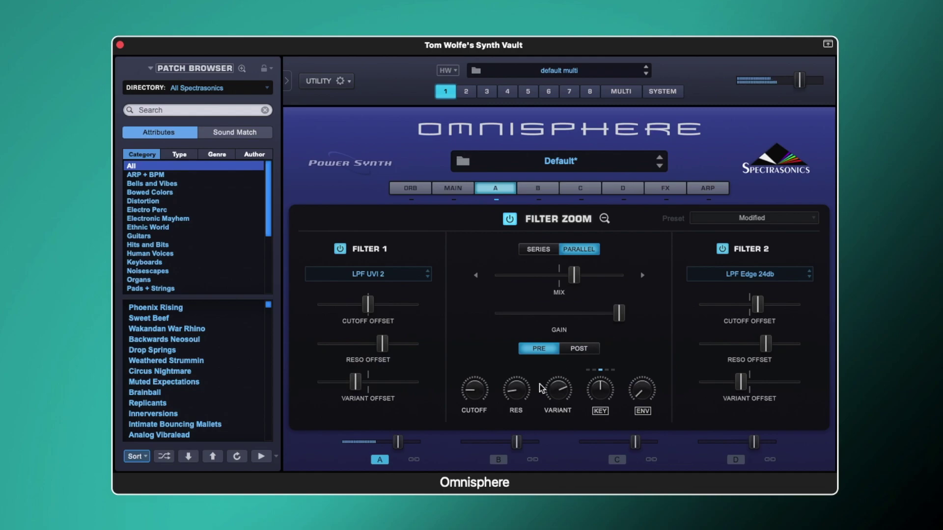
mouse_move(475, 385)
mouse_move(475, 381)
mouse_down()
mouse_move(472, 310)
mouse_move(479, 390)
mouse_up()
Lower the filter gain to about the middle of its range and sweep the main Cutoff, reaching about 0.252 kHz
drag(619, 313, 562, 314)
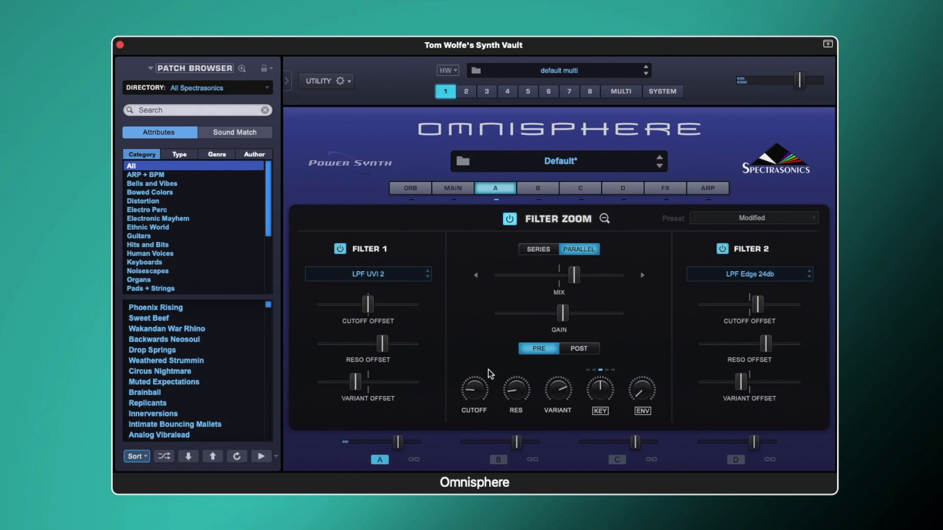
drag(475, 383, 480, 340)
drag(493, 382, 499, 402)
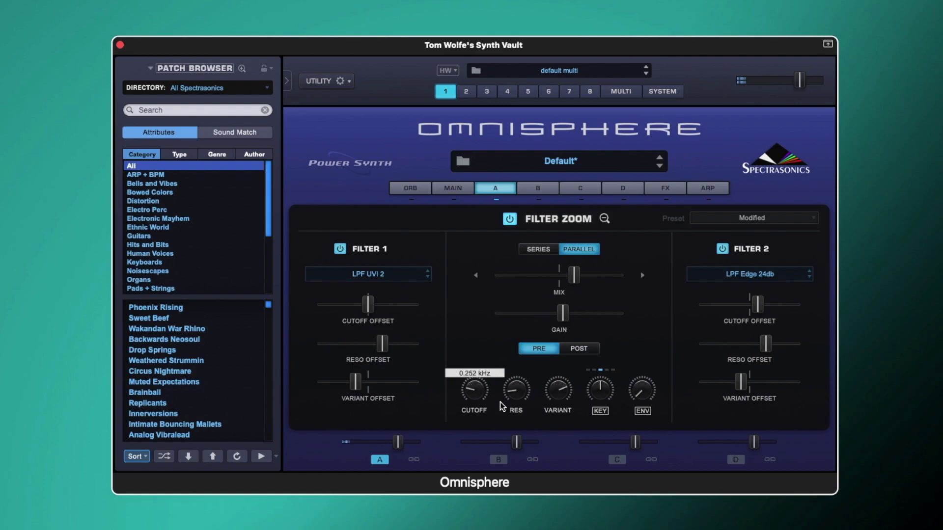
Switch the filter gain position to Post and raise the gain well above the middle of its range
click(572, 348)
drag(563, 318, 606, 313)
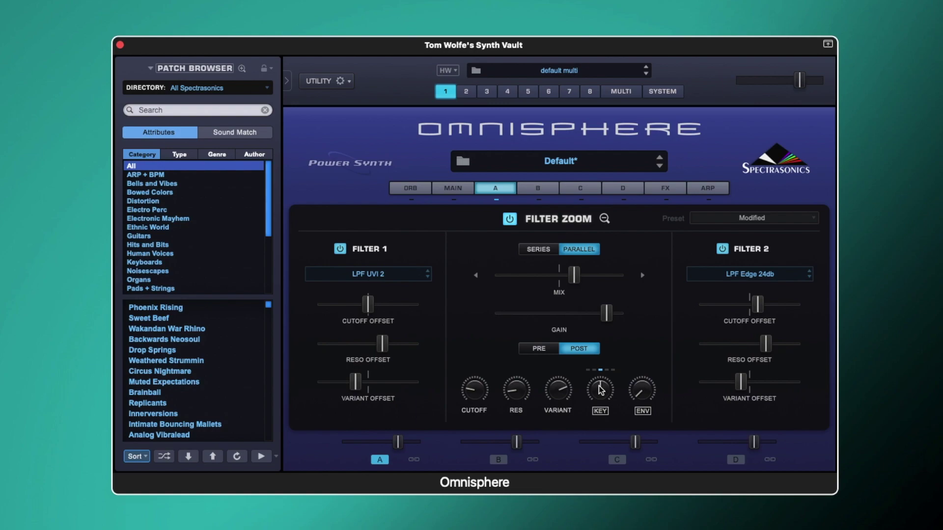
Raise the filter's Key tracking to maximum, reduce it to minimum, and invert the tracking direction
drag(600, 389, 597, 273)
drag(601, 384, 607, 391)
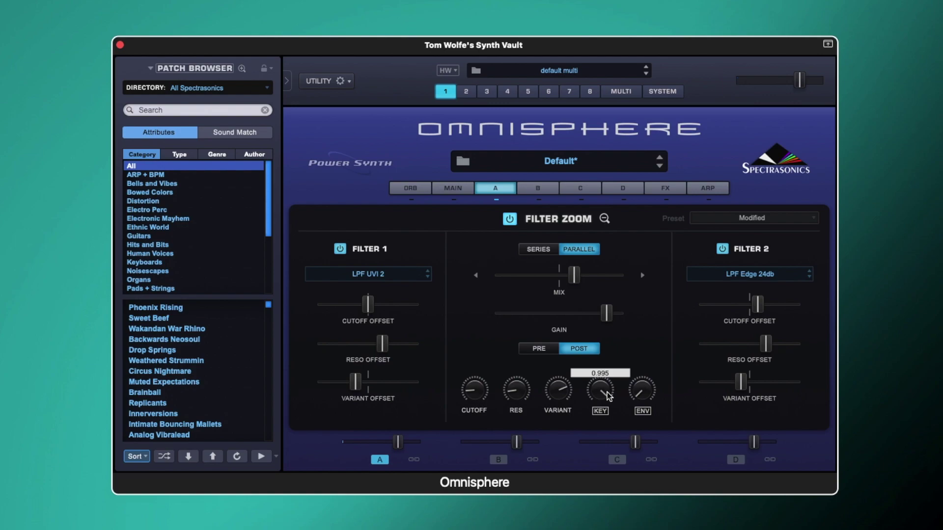
drag(605, 448, 600, 528)
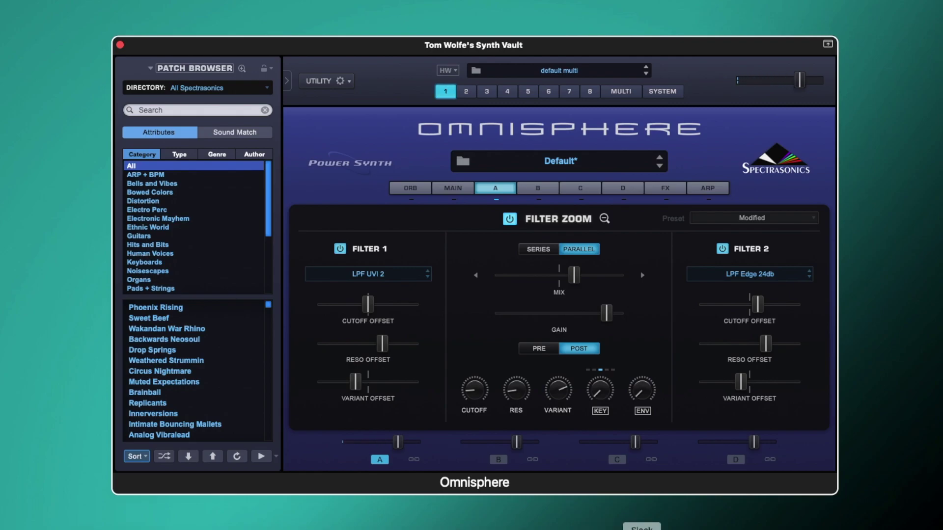
click(589, 370)
click(588, 369)
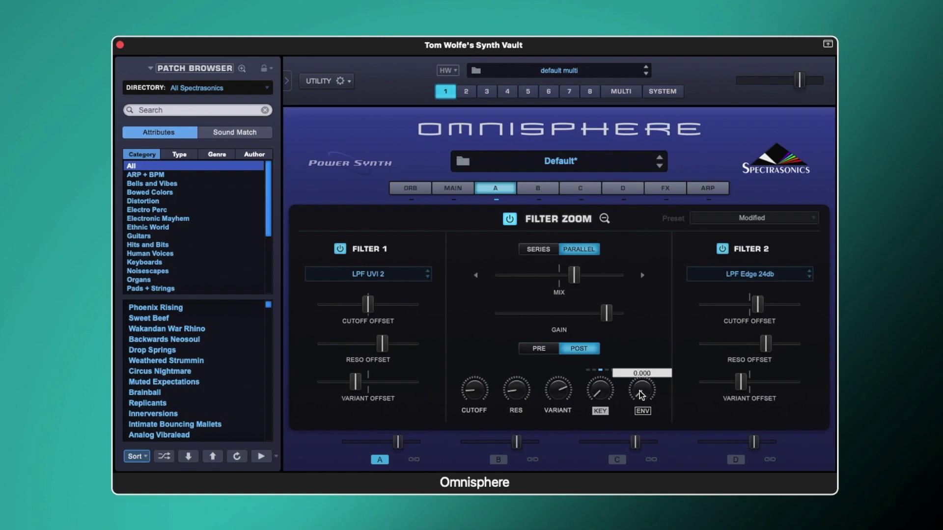
Raise the filter's Env depth to maximum and show the filter envelope on the main layer A page
drag(637, 309, 635, 227)
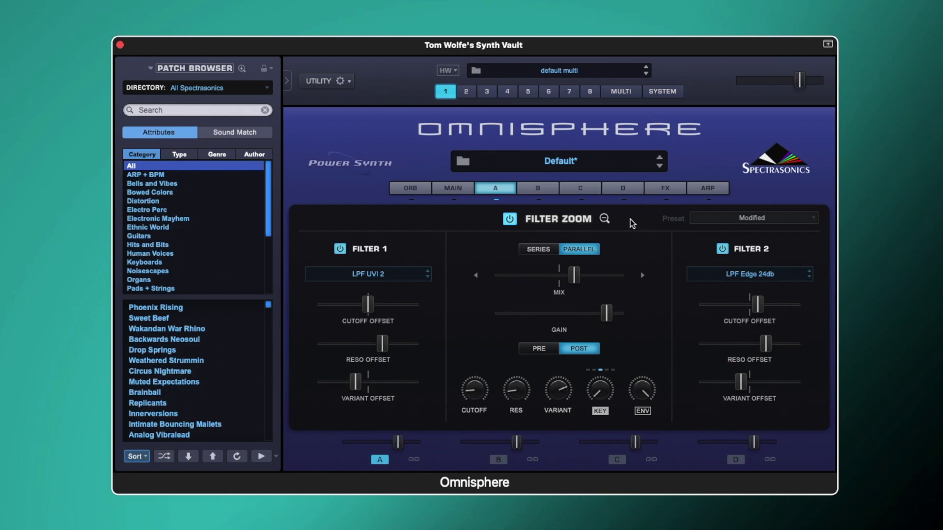
click(605, 220)
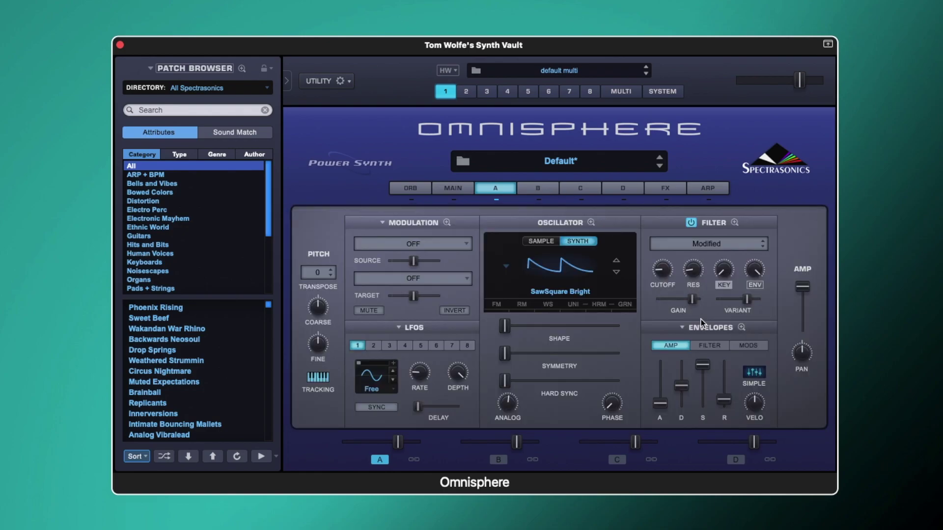
click(710, 346)
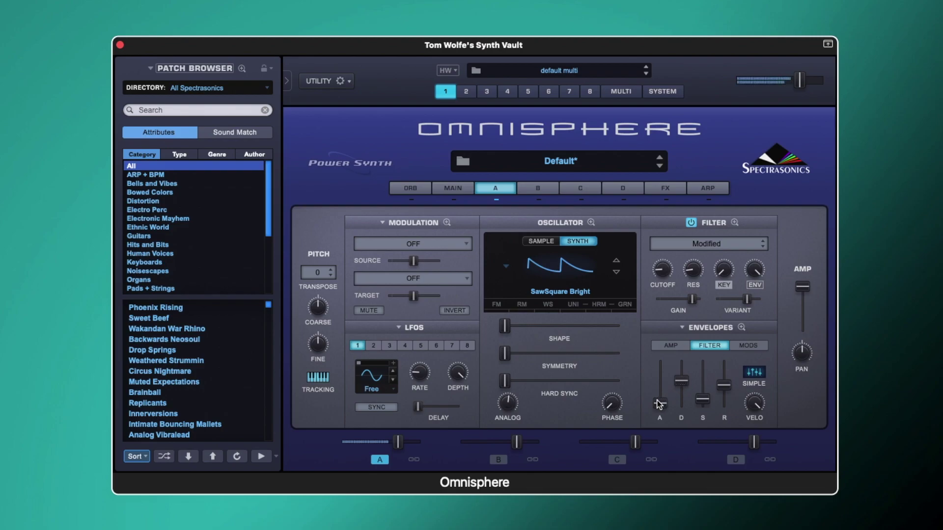
Set the filter envelope's sustain to minimum with a short decay, and reopen the zoomed filter view
mouse_move(659, 402)
mouse_down()
mouse_move(656, 384)
mouse_move(704, 391)
mouse_move(703, 369)
mouse_move(679, 393)
mouse_move(665, 391)
mouse_move(667, 416)
mouse_up()
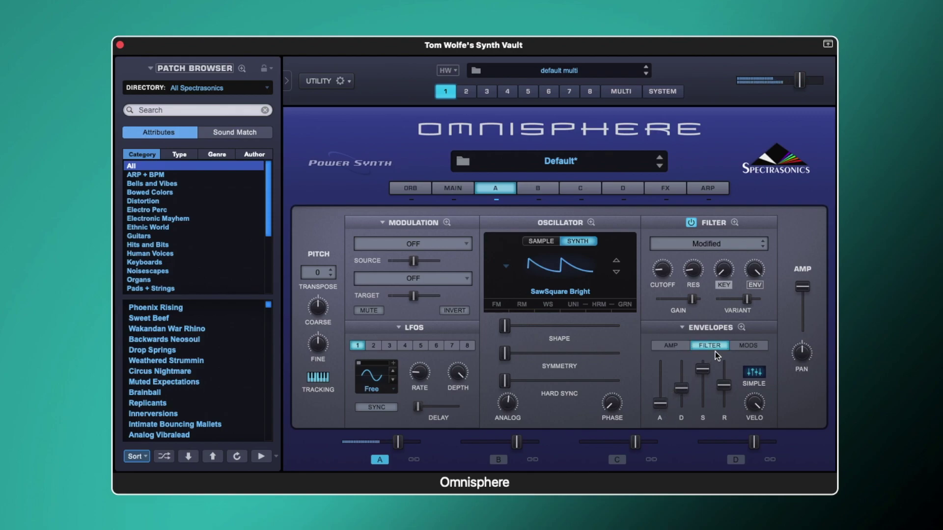
drag(702, 369, 682, 406)
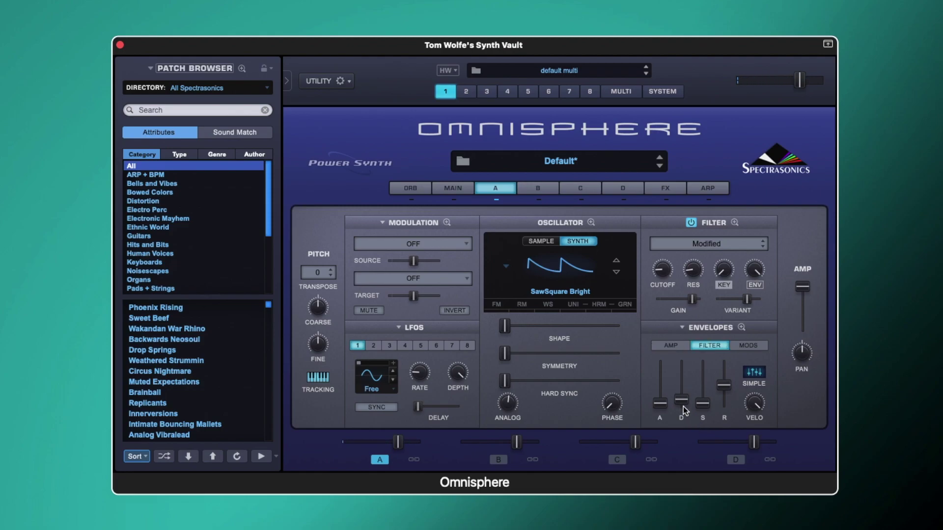
click(734, 222)
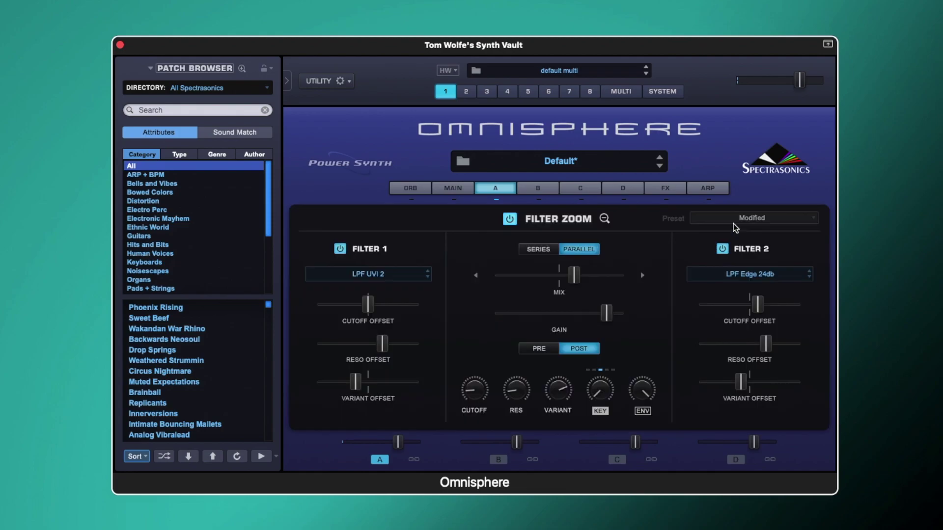
Invert the filter's Env depth, lengthen the filter envelope's attack slightly on the main layer A page, and reopen the zoomed filter view
click(643, 412)
click(605, 219)
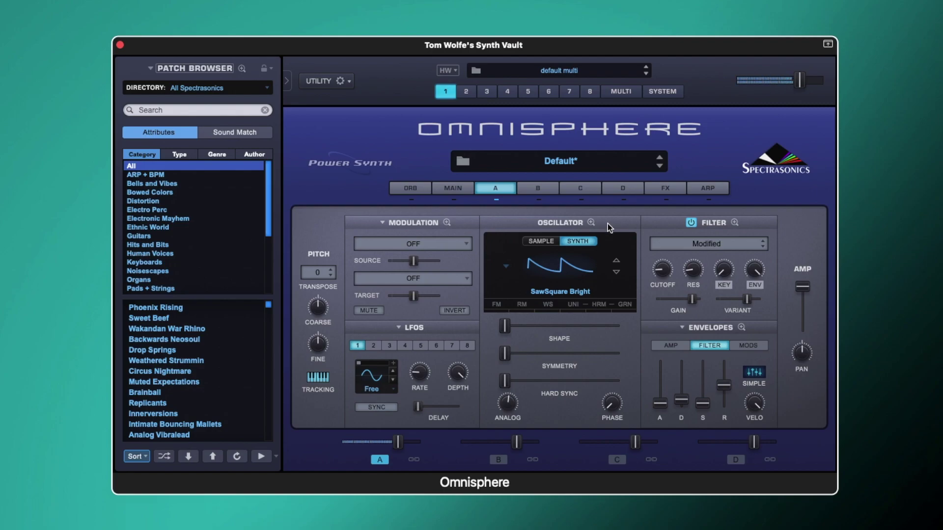
mouse_move(659, 403)
mouse_down()
mouse_move(679, 396)
mouse_move(676, 385)
mouse_move(660, 399)
mouse_up()
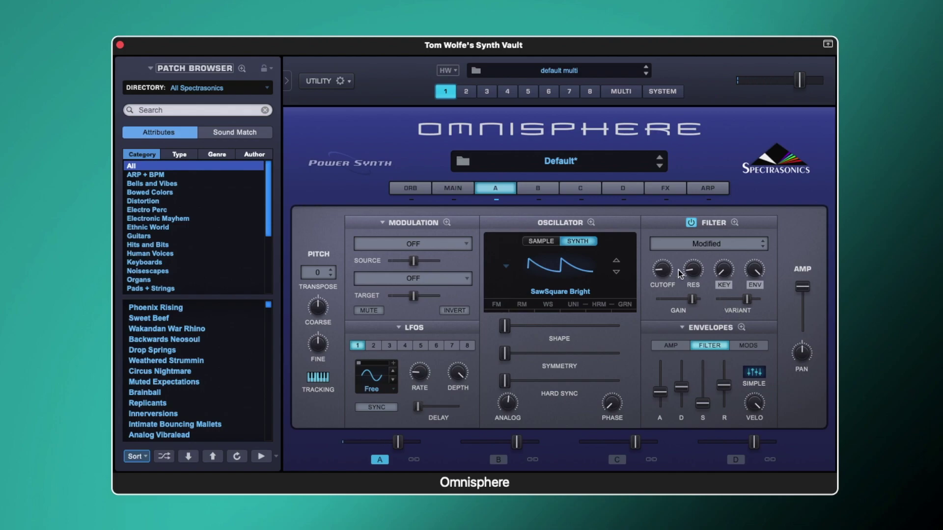
click(735, 222)
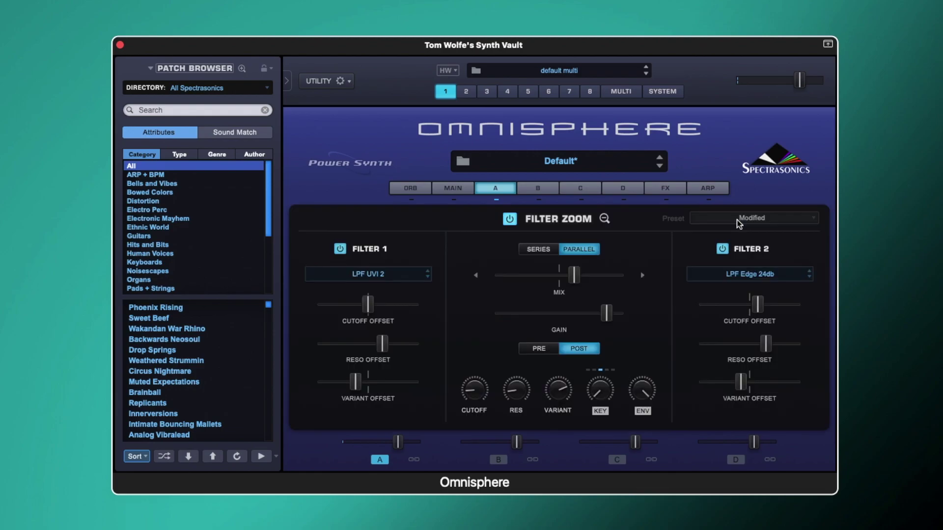
Examine the filter presets available from the zoomed filter view and from the main layer A page
click(605, 218)
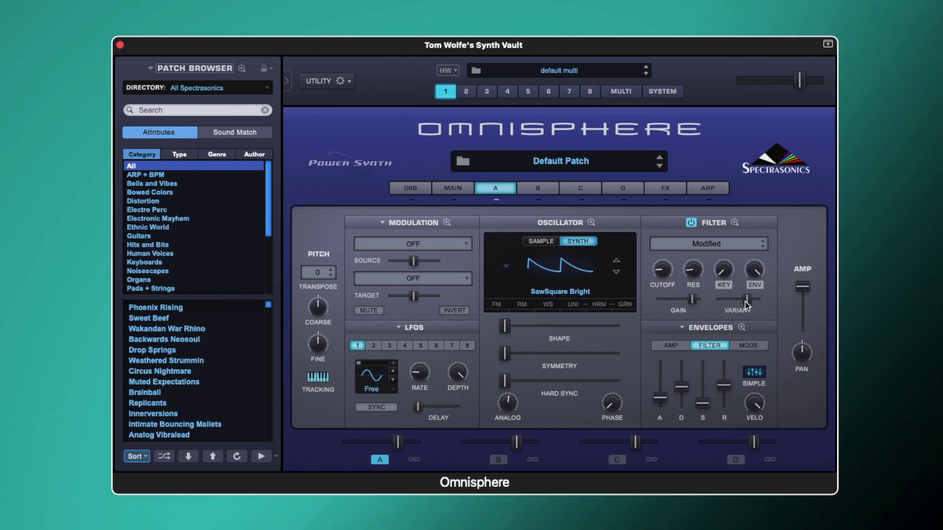
click(735, 223)
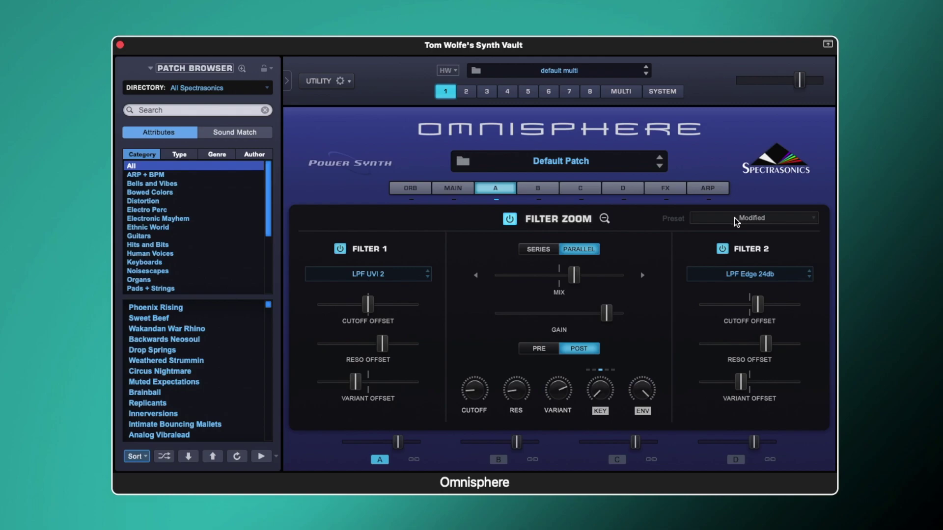
click(734, 217)
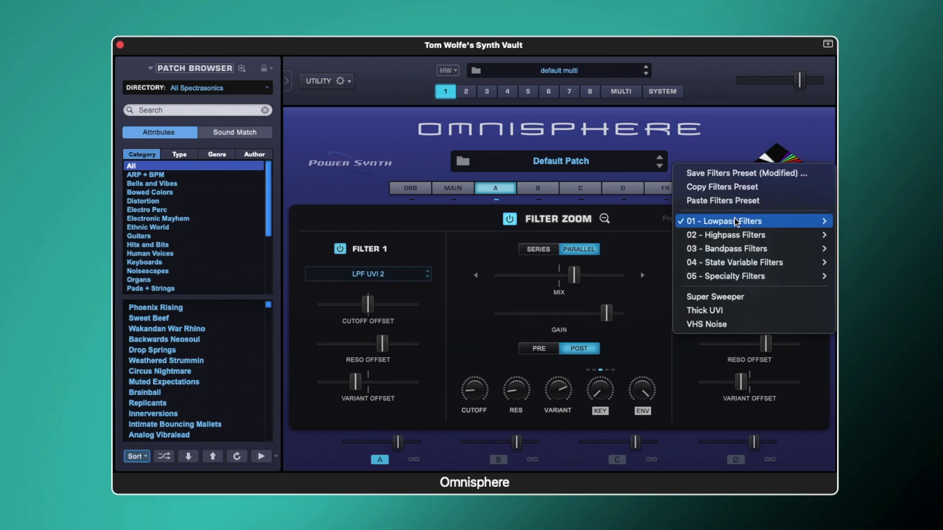
click(640, 217)
click(607, 219)
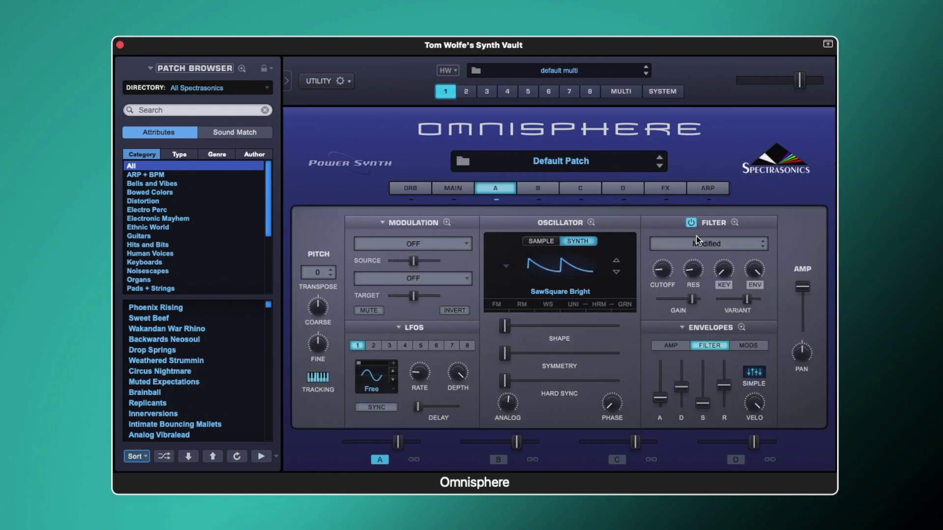
click(712, 240)
click(713, 213)
Load the lowpass filter preset LPF Edge 12db in the zoomed filter view, followed by LPF Juicy 12db
click(734, 224)
click(746, 216)
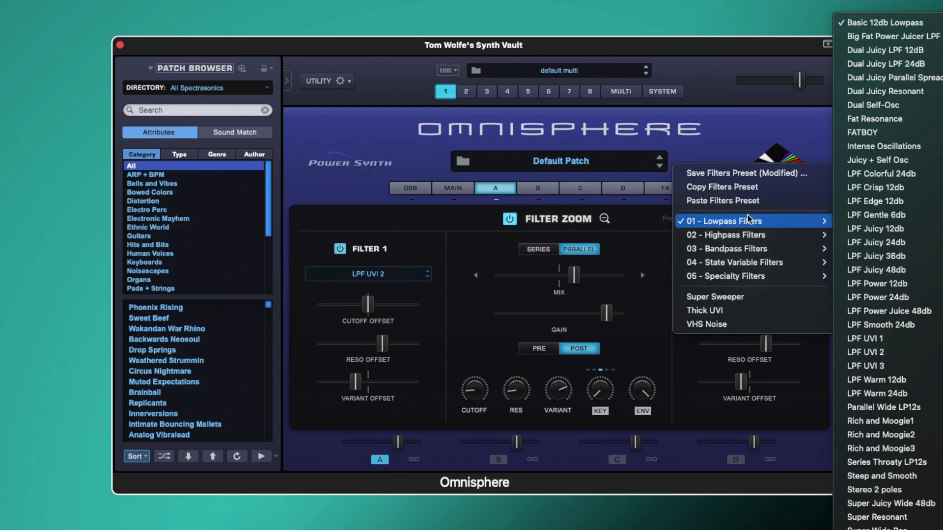
click(885, 202)
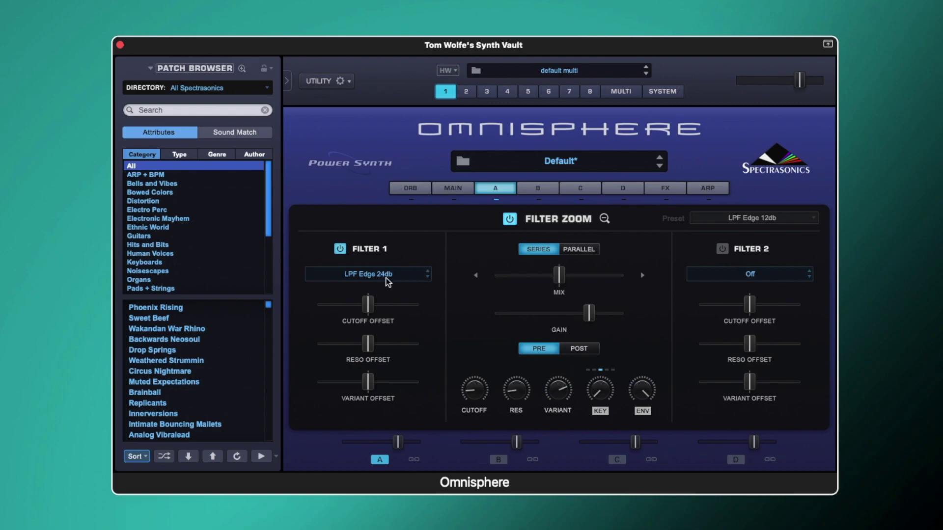
click(795, 219)
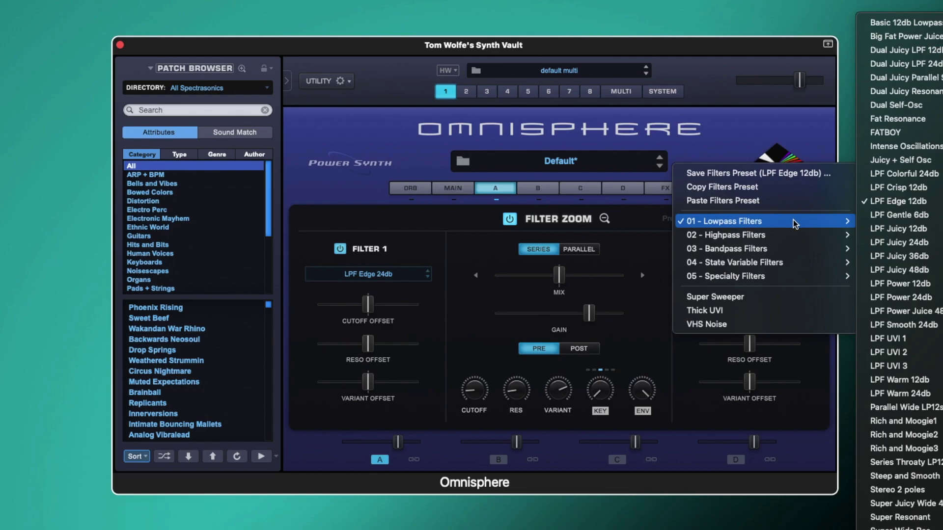
click(906, 230)
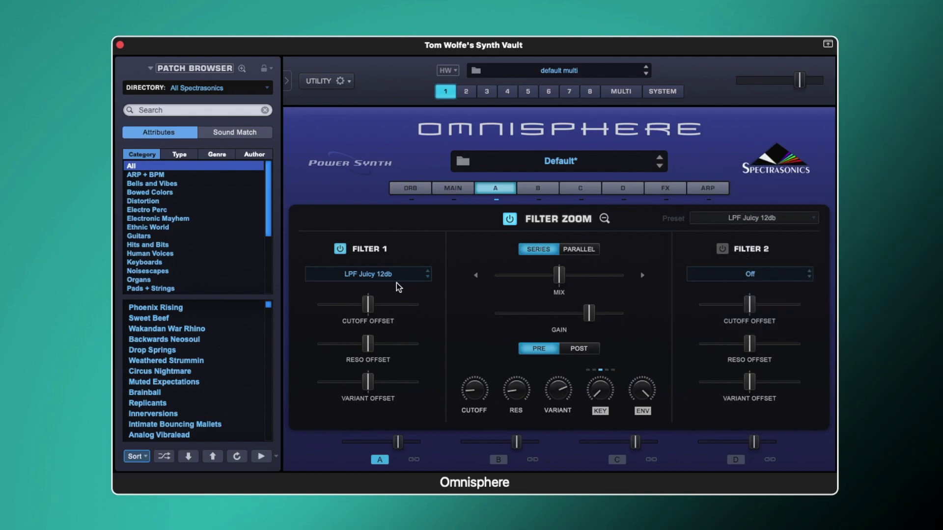
Load the highpass filter preset HPF Juicy 12db, followed by the lowpass preset FATBOY
click(821, 221)
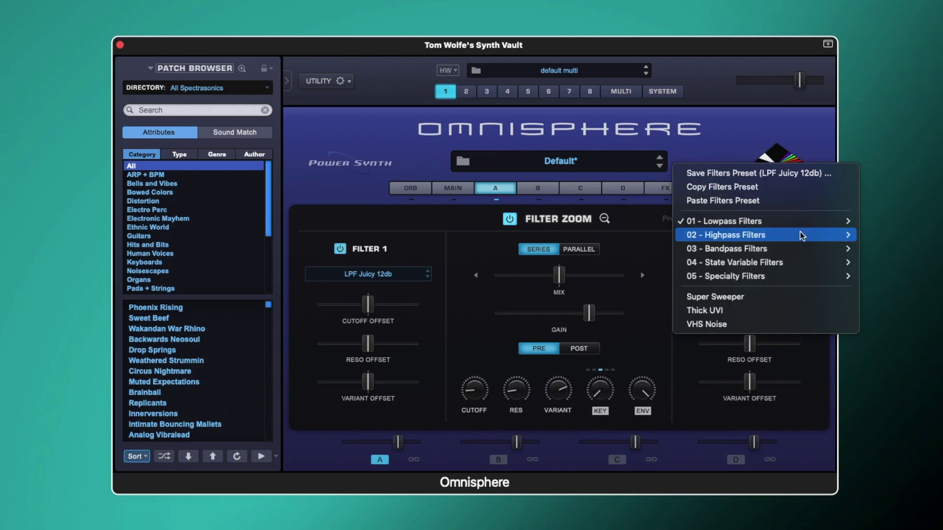
mouse_move(745, 235)
click(900, 276)
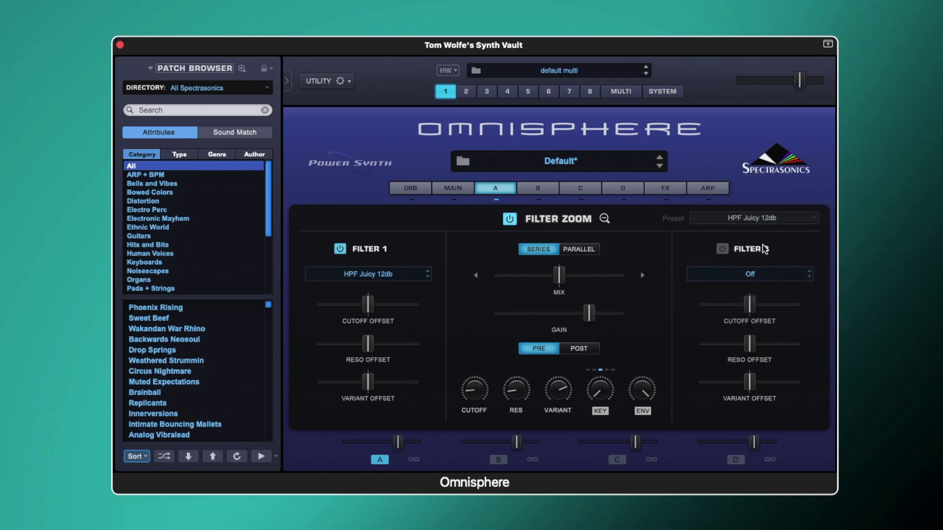
click(759, 220)
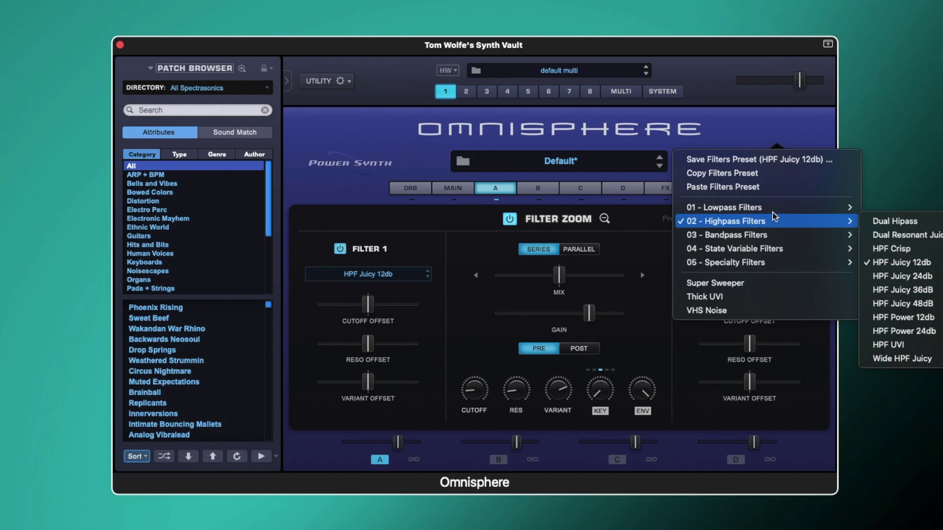
mouse_move(790, 208)
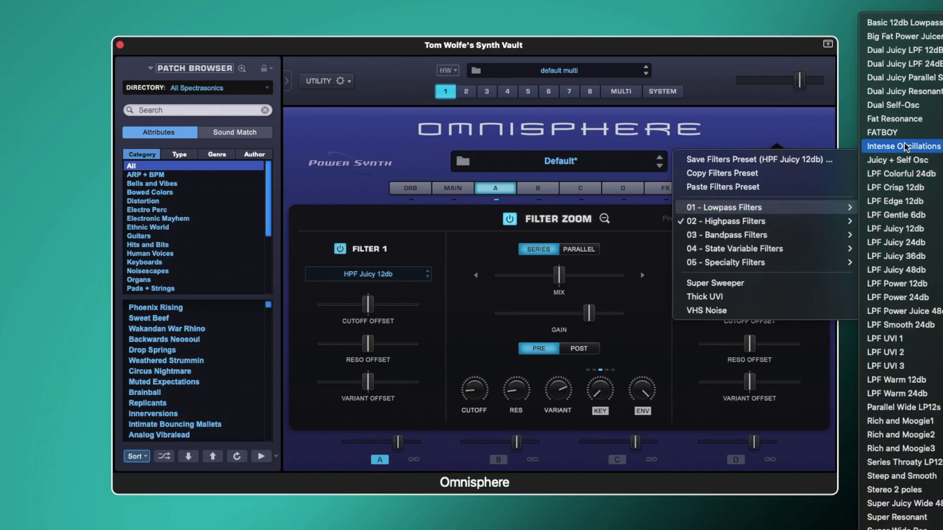
click(884, 132)
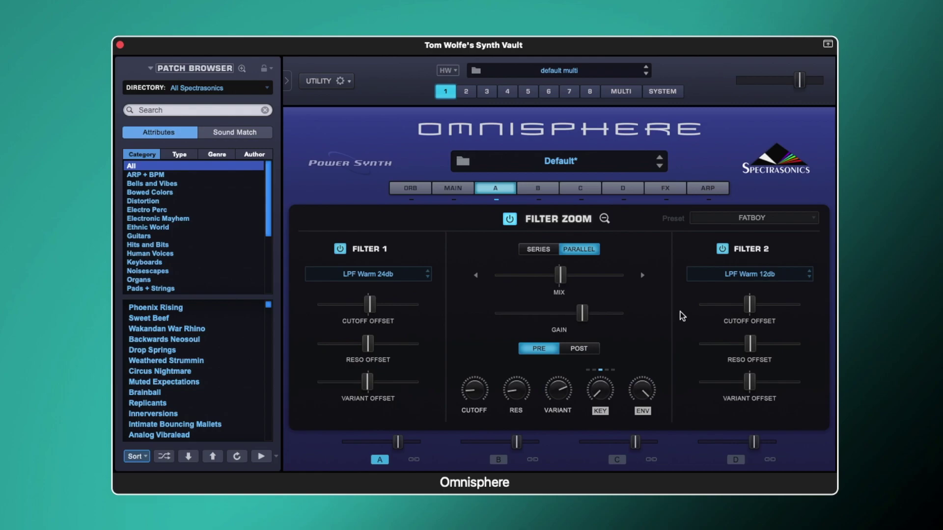
Load the filter preset Super Sweeper and sweep the cutoff up and down, leaving it near the middle of its range
click(744, 220)
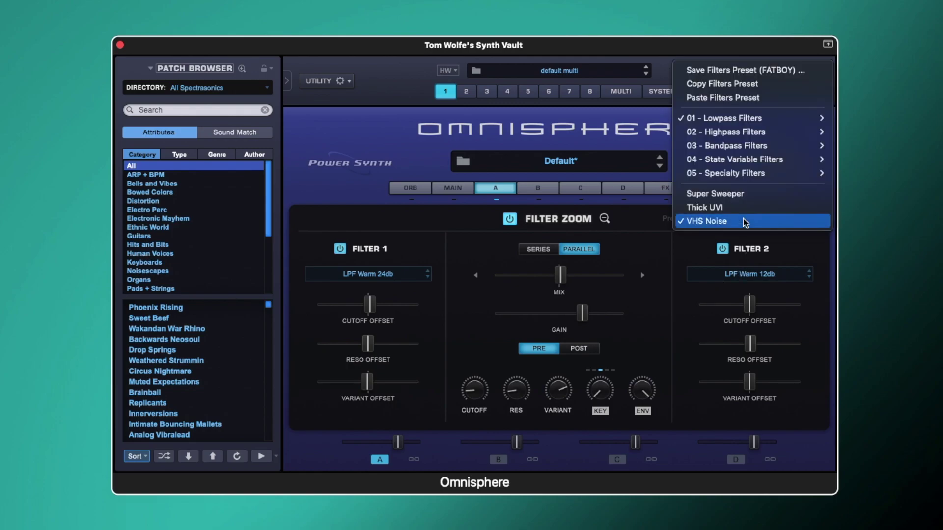
click(734, 196)
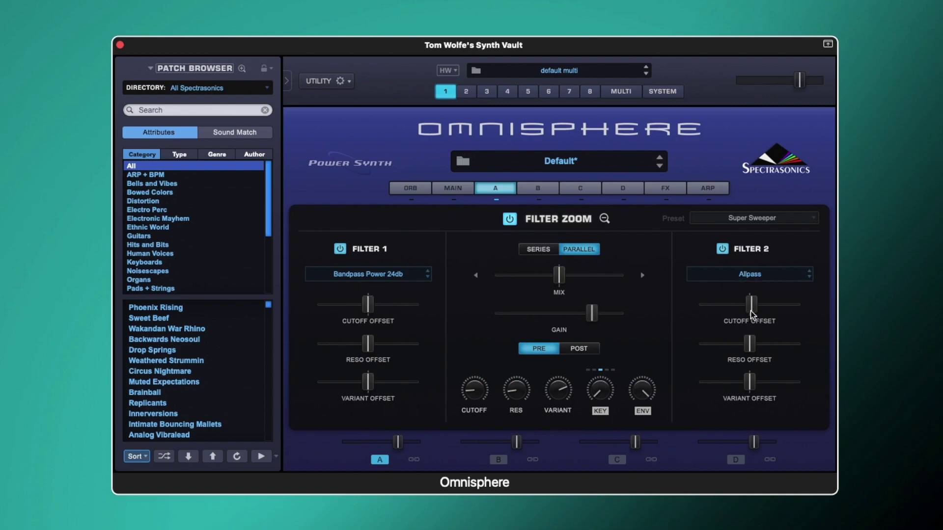
mouse_move(479, 391)
drag(479, 389, 468, 249)
drag(472, 288, 491, 390)
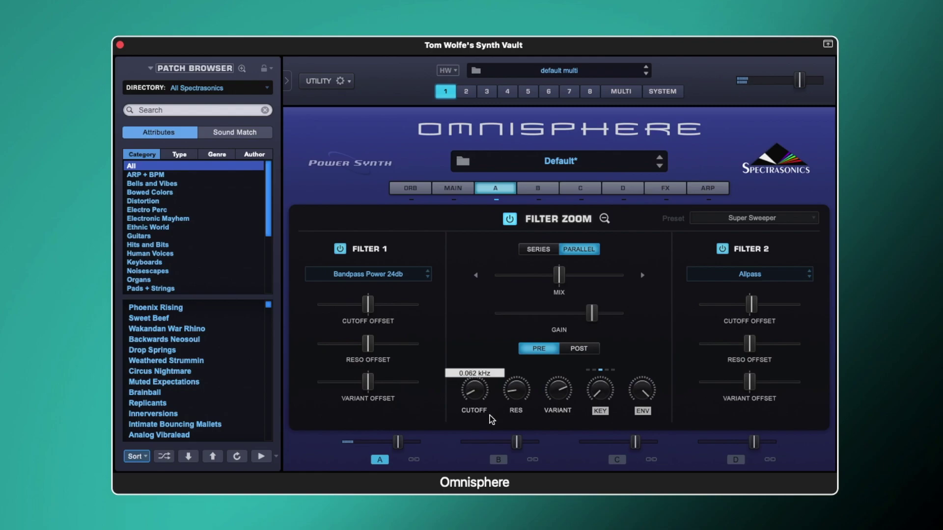
drag(476, 332, 485, 359)
Load the filter preset Thick UVI and reduce the Env depth to minimum
click(779, 226)
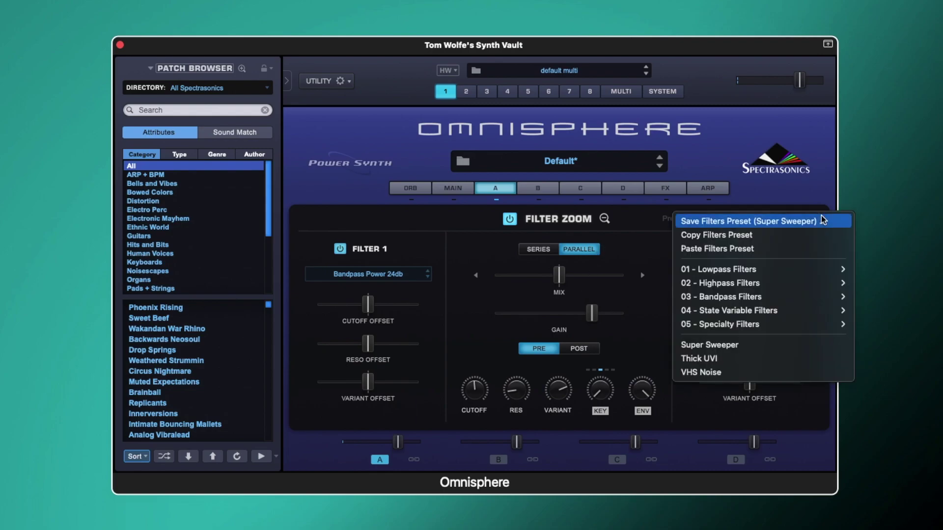
click(707, 358)
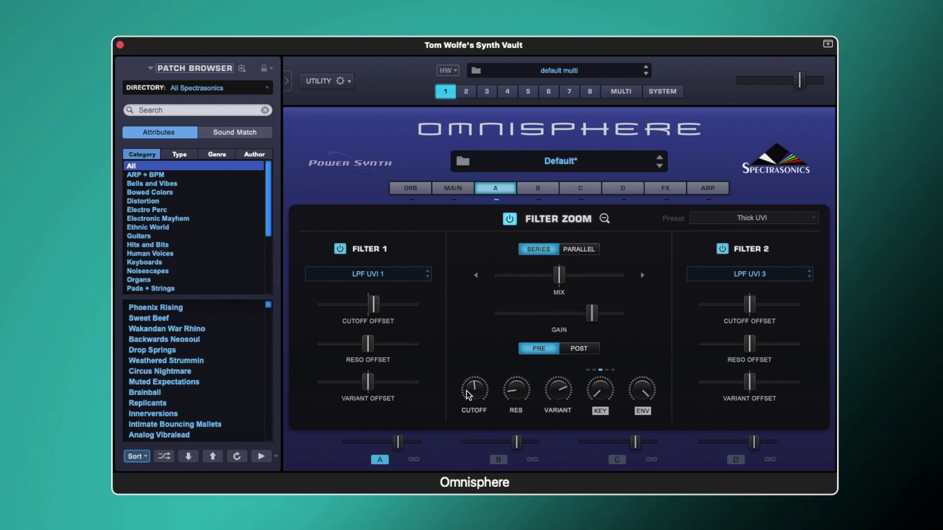
mouse_move(476, 390)
mouse_down()
mouse_move(475, 379)
mouse_move(472, 399)
mouse_up()
drag(648, 395, 647, 407)
Sweep the Thick UVI cutoff up to 19.00 kHz and back down, and repeat the sweep with filter 2 switched off
drag(472, 390, 466, 368)
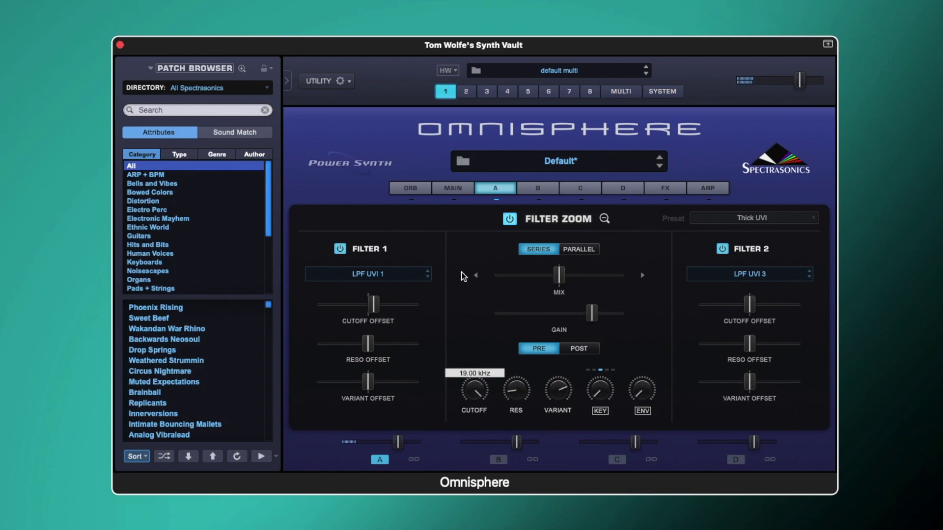
drag(461, 272, 476, 355)
drag(480, 396, 461, 331)
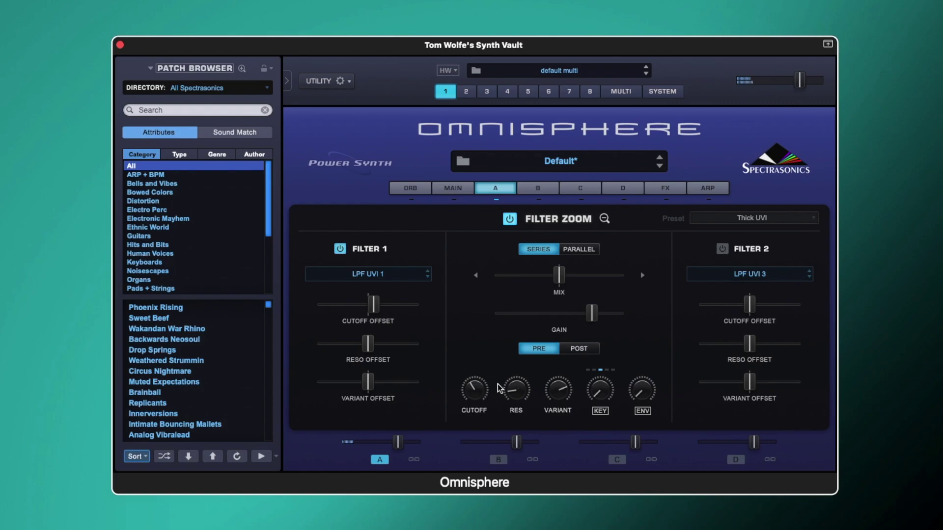
drag(477, 391, 480, 384)
Reset the filter's Variant to its default value and raise the cutoff to about 5.7 kHz
right_click(552, 388)
click(553, 392)
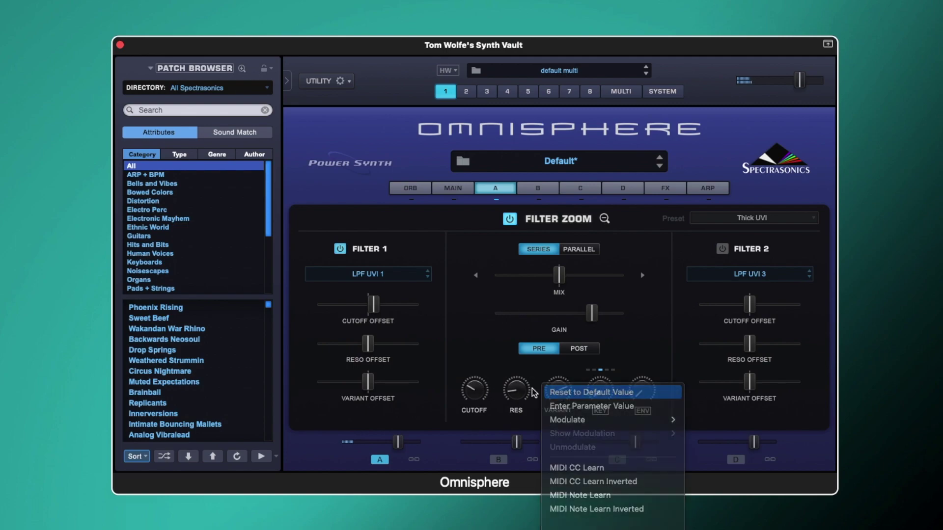
drag(475, 389, 486, 365)
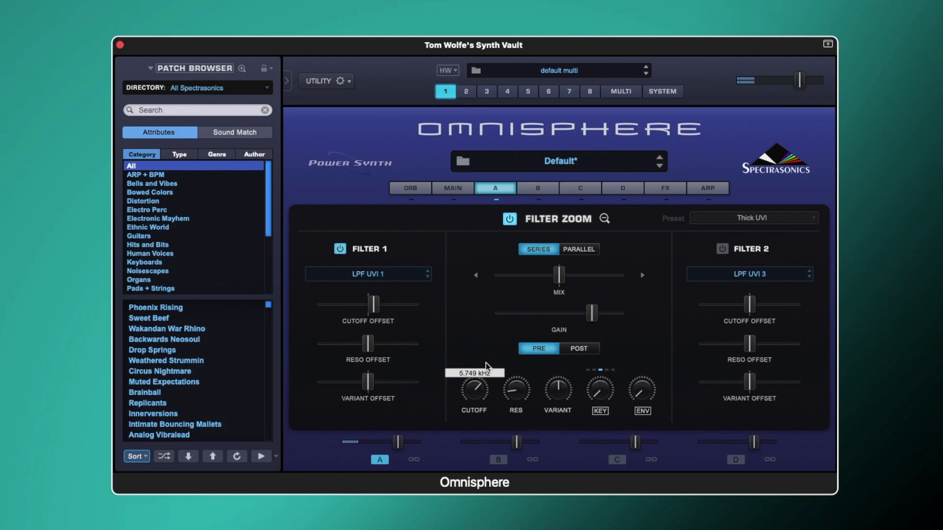
Switch filter 2 back on, lower the cutoff below the middle, and toggle filter 2 off and on for comparison
click(718, 250)
mouse_move(475, 390)
mouse_down()
mouse_move(474, 342)
mouse_move(481, 395)
mouse_up()
click(720, 250)
click(720, 250)
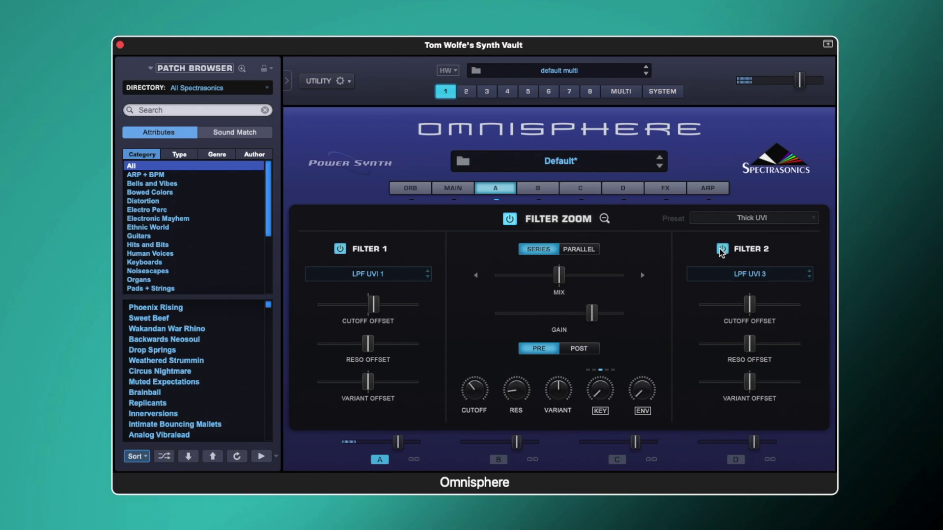
Load the filter preset Basic 12db Lowpass and change filter 1's type to LPF Juicy 24db
click(730, 220)
mouse_move(738, 269)
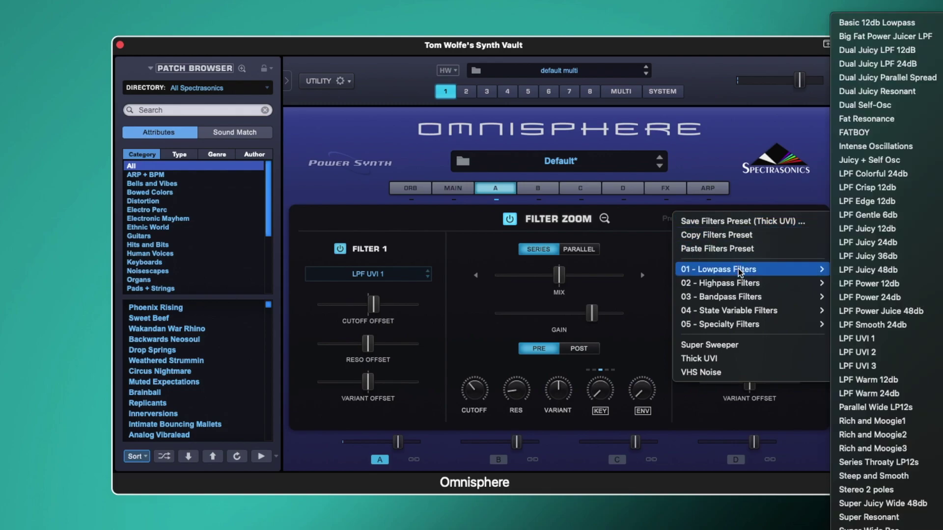
click(872, 24)
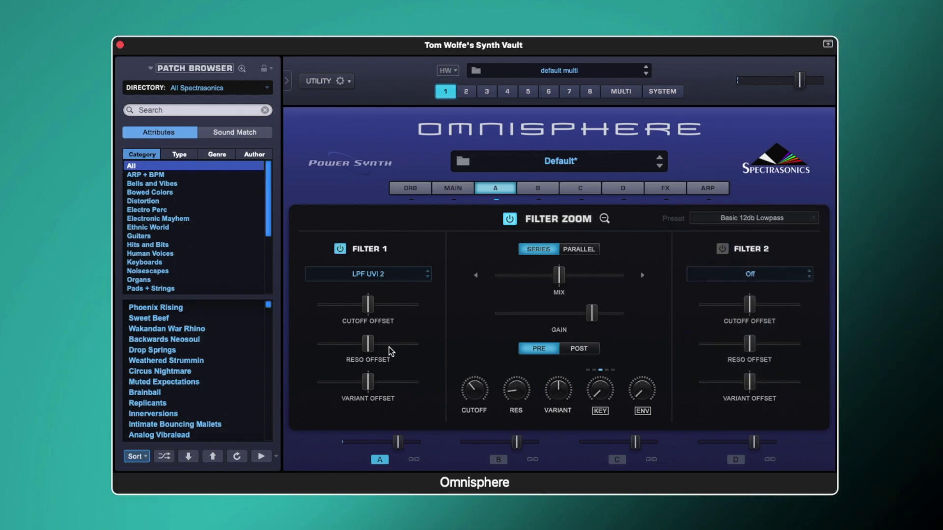
click(385, 277)
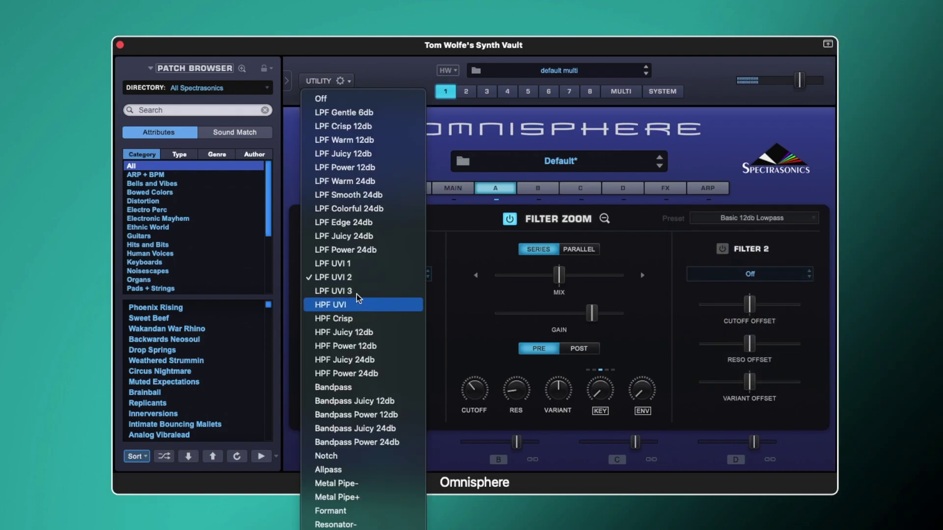
click(355, 238)
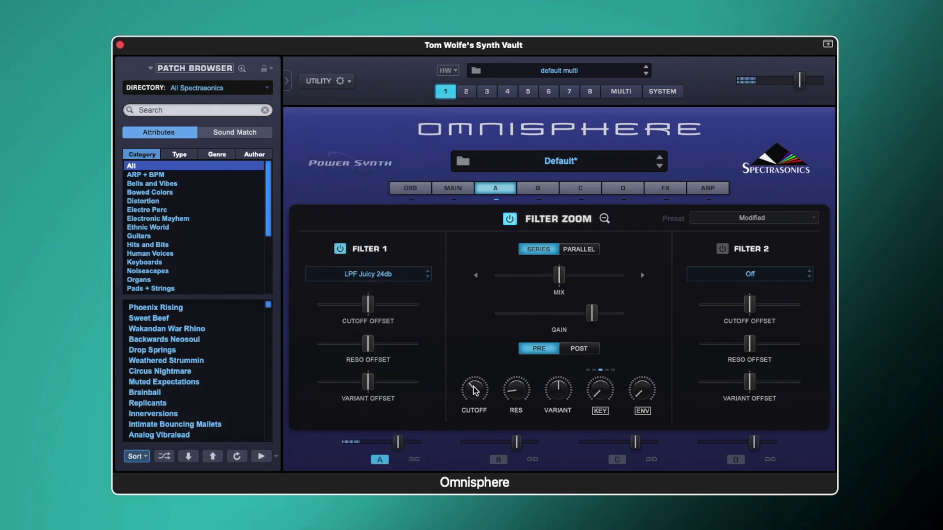
mouse_move(473, 381)
Set filter 2 to HPF Crisp and raise its cutoff offset slightly and its reso offset moderately
click(731, 271)
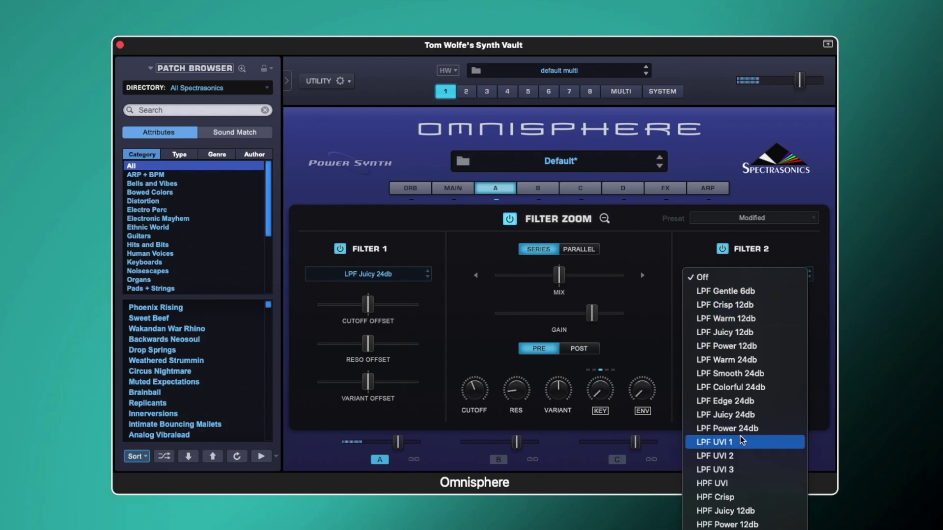
click(725, 501)
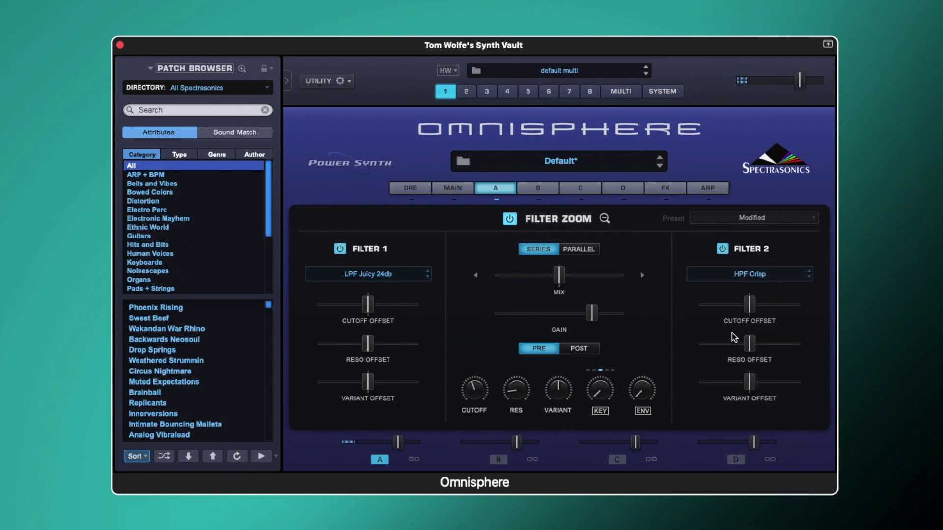
drag(750, 312, 762, 339)
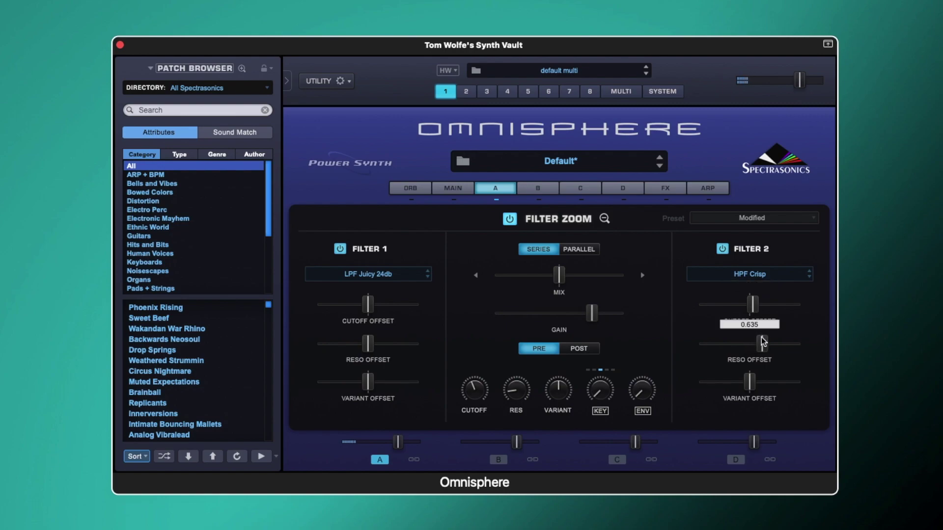
Route the two filters in parallel and shift the mix about halfway toward filter 2
click(571, 247)
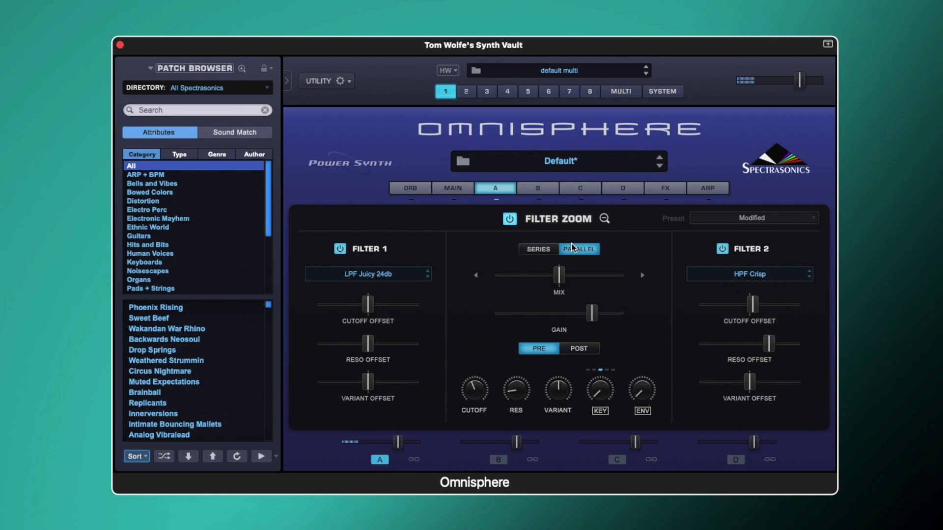
drag(558, 274, 589, 273)
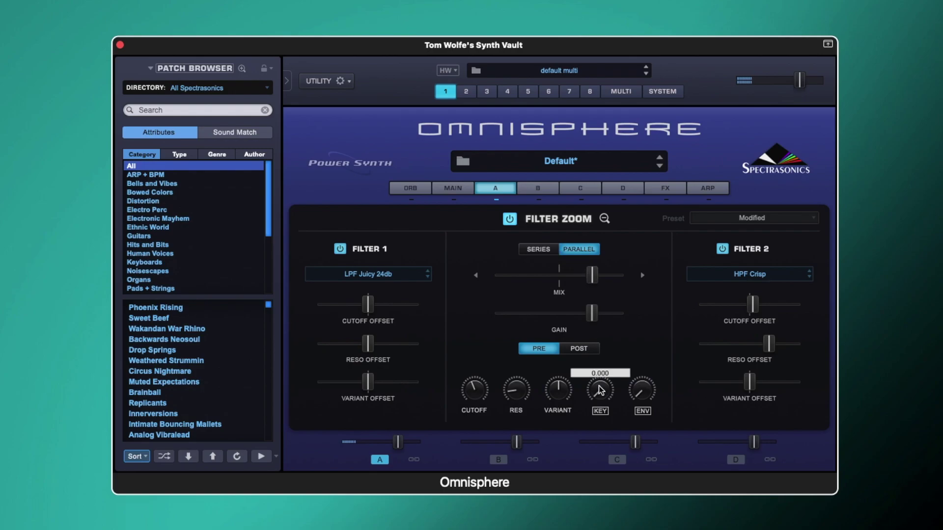
Raise the shared variant to 0.695 and move filter 2's variant offset slightly above centre
mouse_move(563, 386)
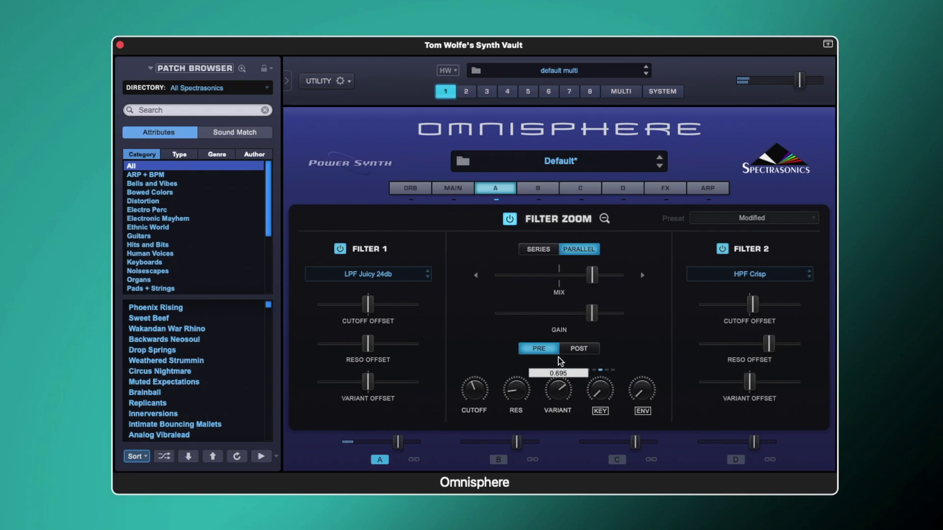
drag(559, 366, 560, 361)
drag(751, 382, 760, 379)
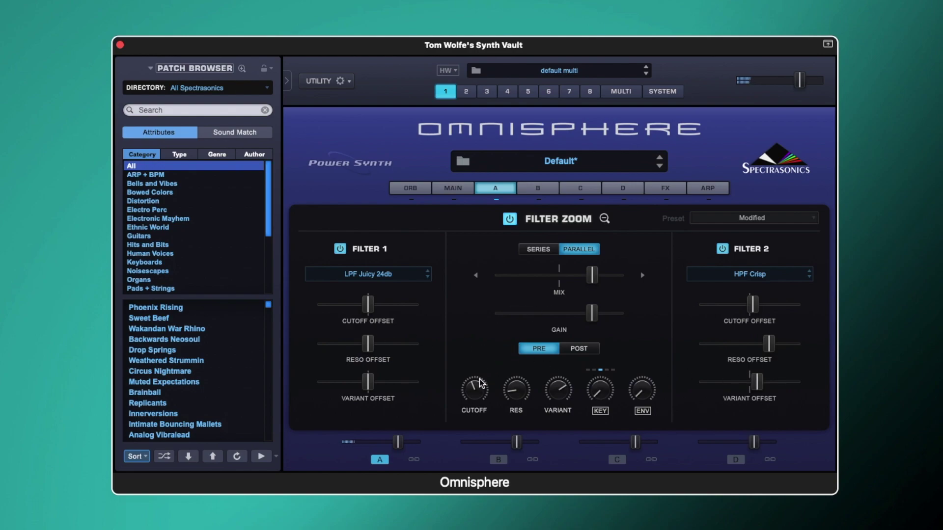
Sweep the shared filter cutoff and leave it near the middle of its range
drag(476, 385, 480, 351)
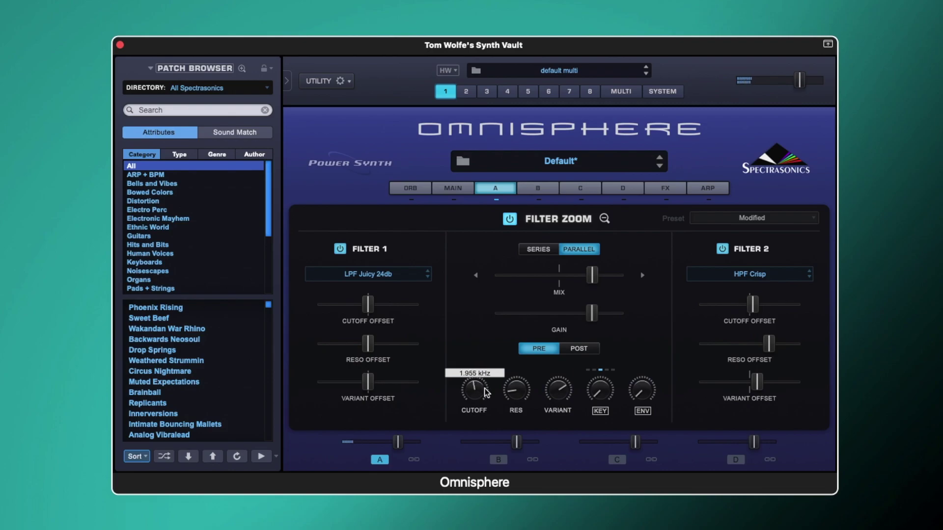
mouse_move(486, 391)
mouse_down()
mouse_move(488, 417)
mouse_move(479, 378)
mouse_up()
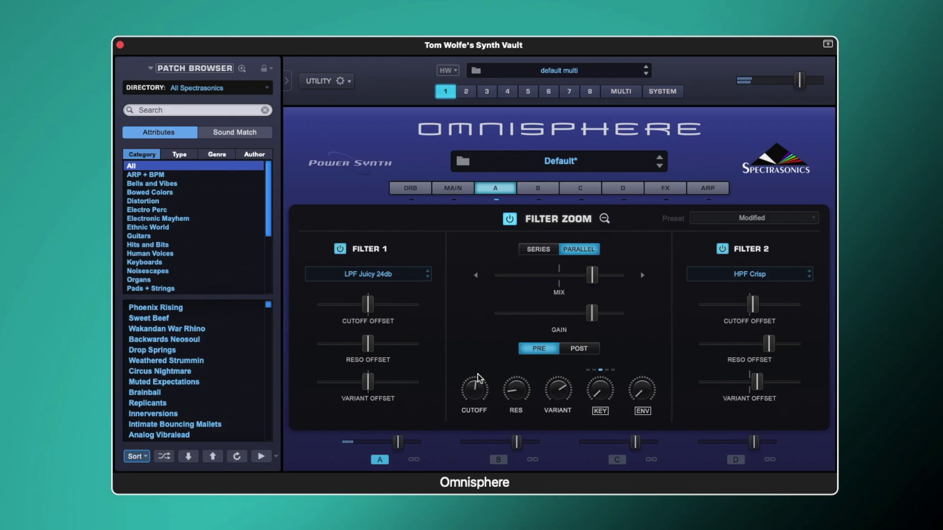
Save the filter settings as the preset untitled.filter in the user Filters folder and load it from the preset list
click(734, 219)
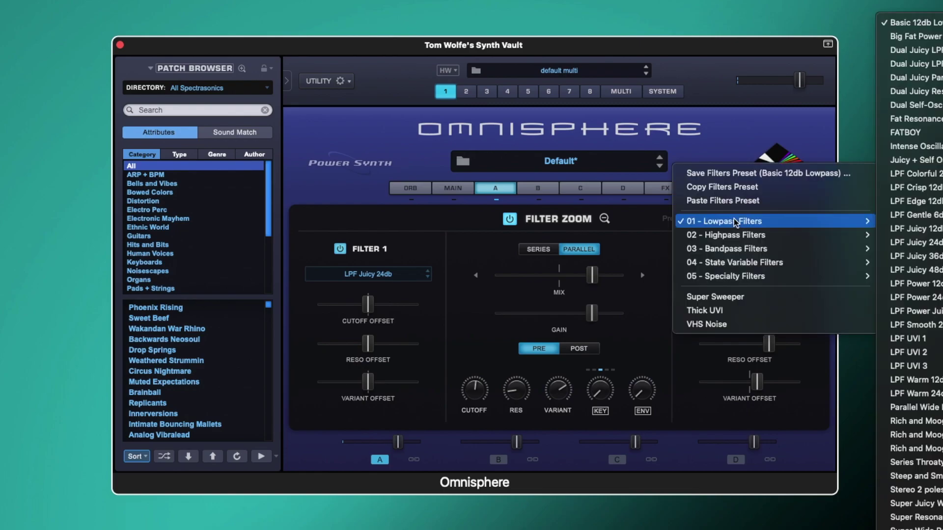
click(726, 175)
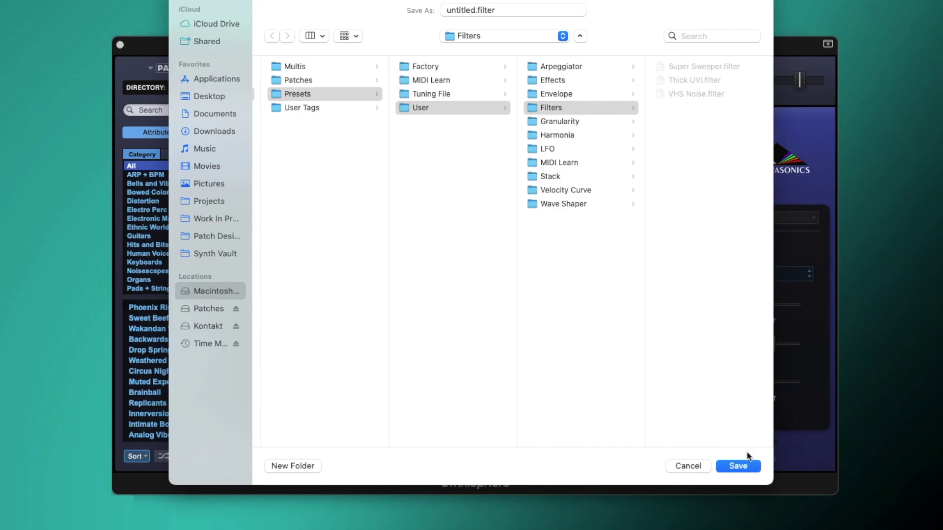
click(750, 470)
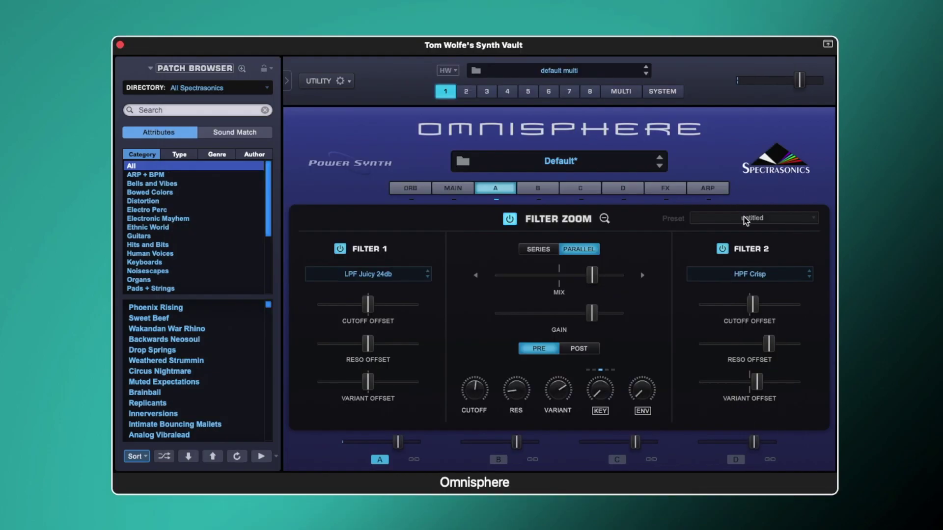
click(743, 216)
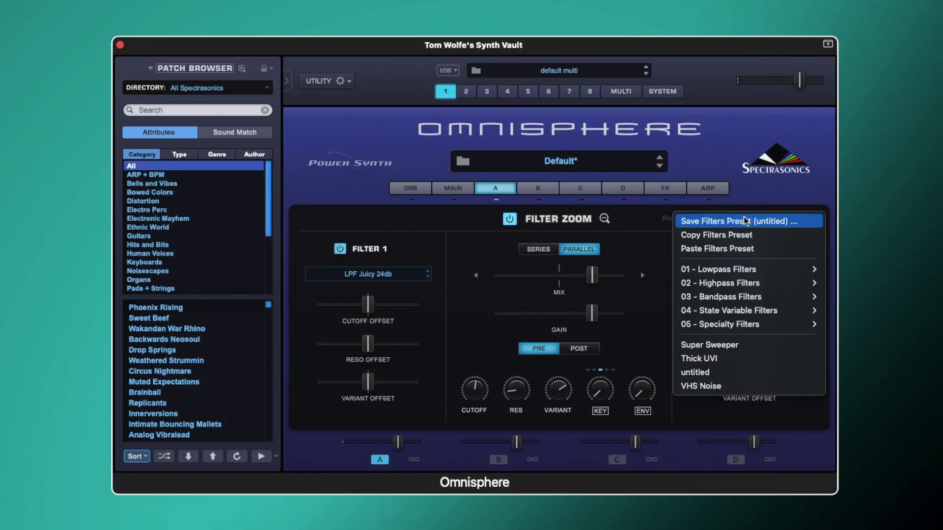
click(708, 376)
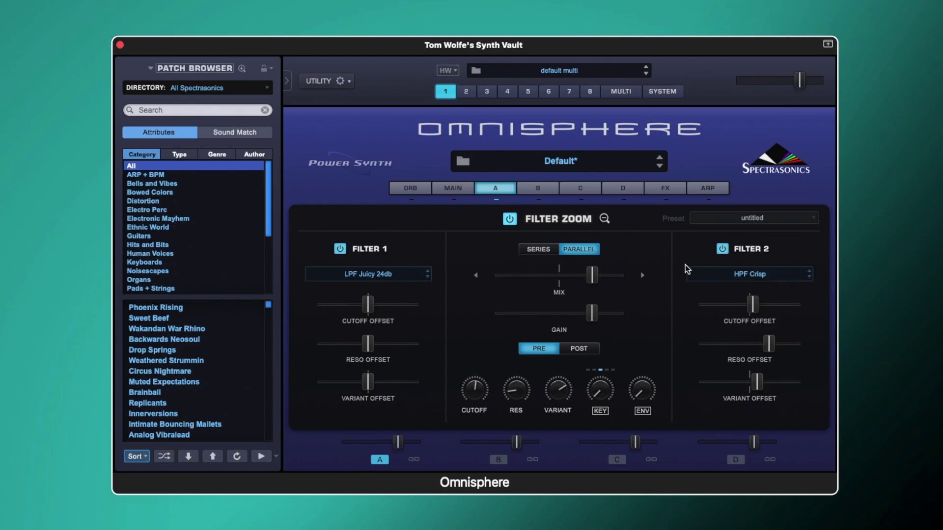
Check the compact filter section on layer A's overview, return to the zoomed filter view and examine the types available for filter 2
click(604, 218)
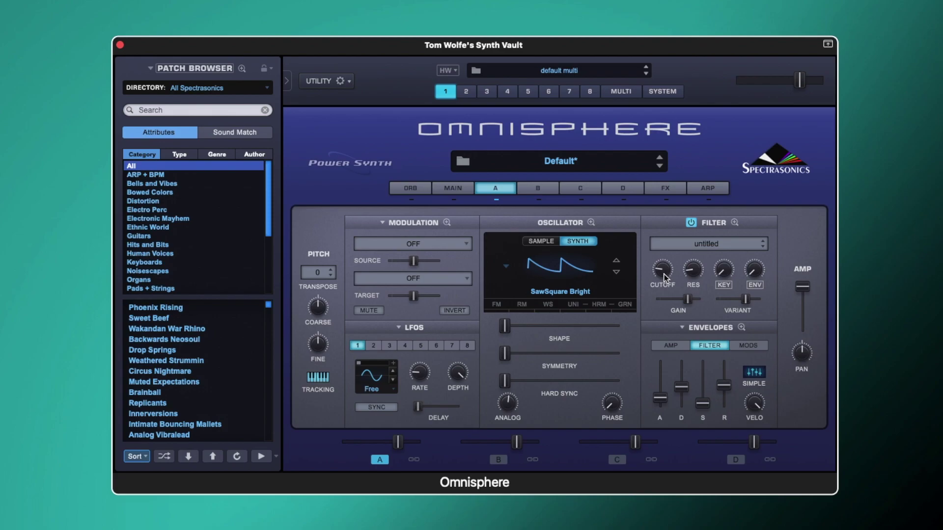
click(733, 224)
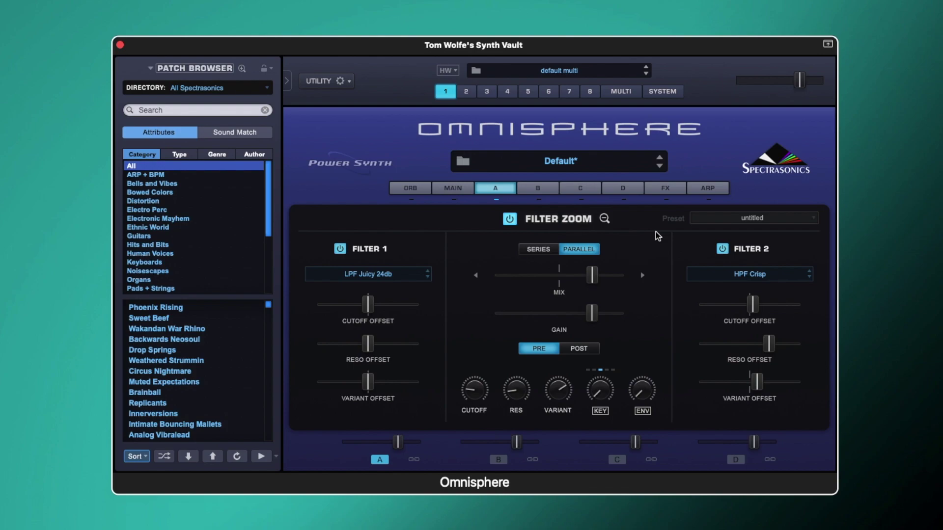
click(725, 273)
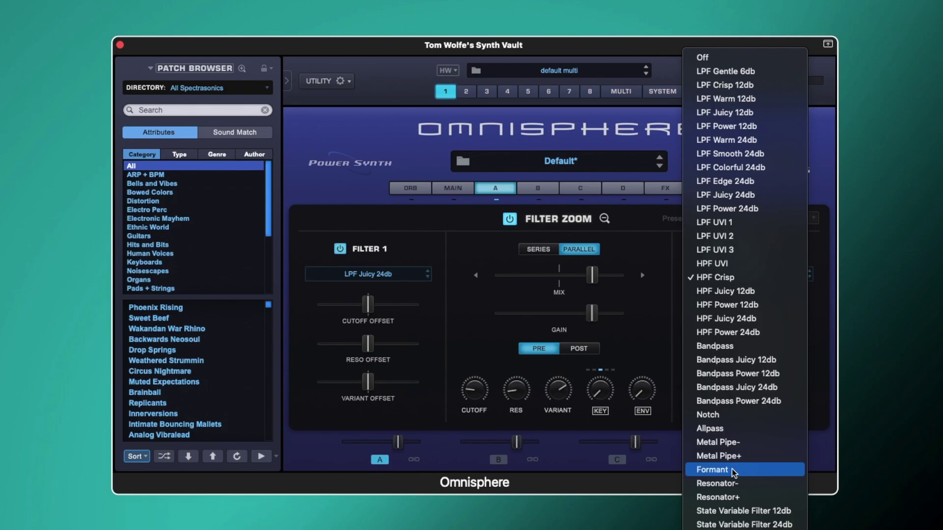
click(432, 261)
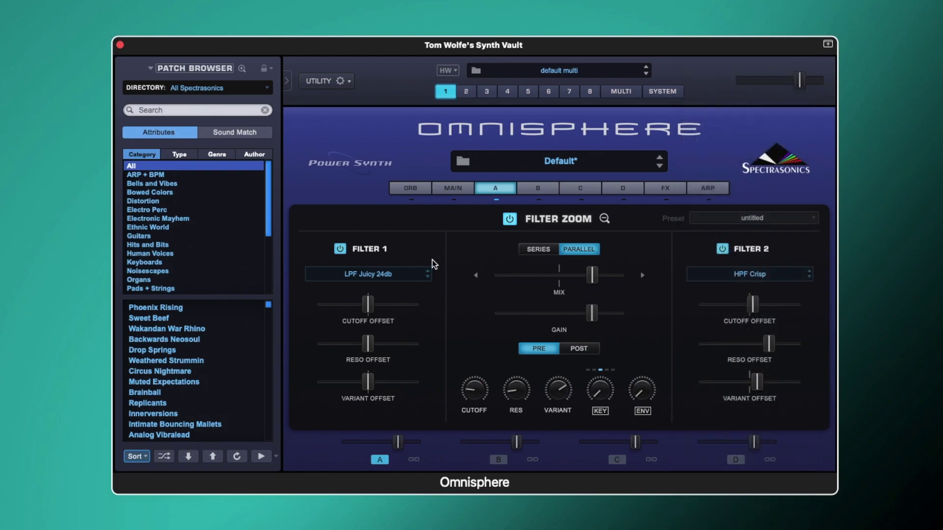